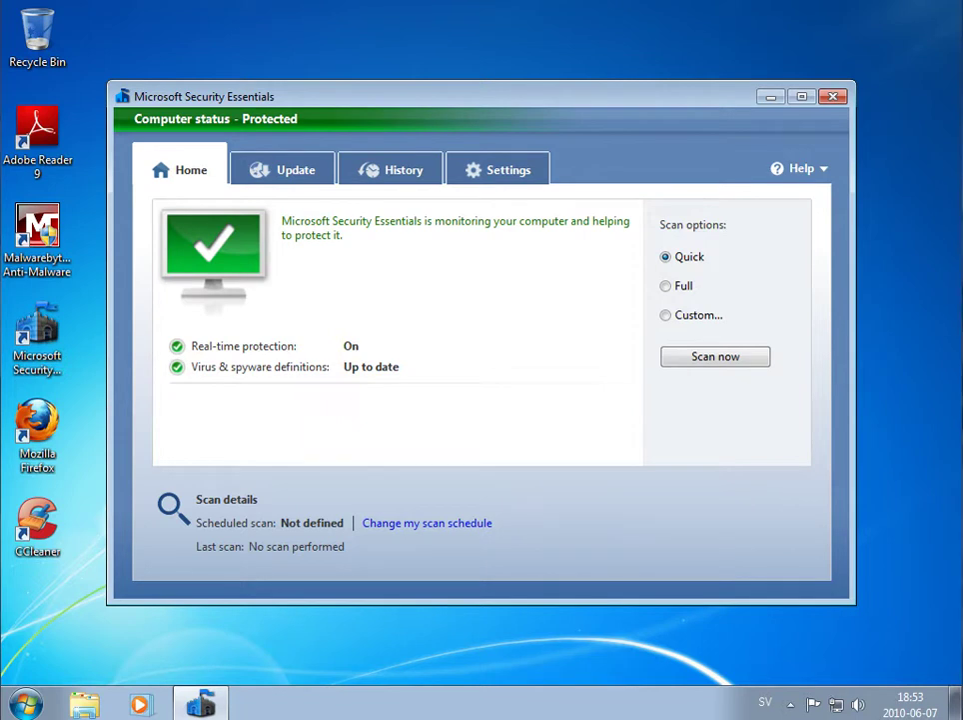
# Step: Copy the sample download address and select the Firefox desktop shortcut
pyautogui.rightClick(800, 604)
pyautogui.click(849, 668)
pyautogui.click(40, 430)
# Step: Close Security Essentials and load the copied braiener.com/test/upload/Build.exe address in Firefox
pyautogui.click(830, 99)
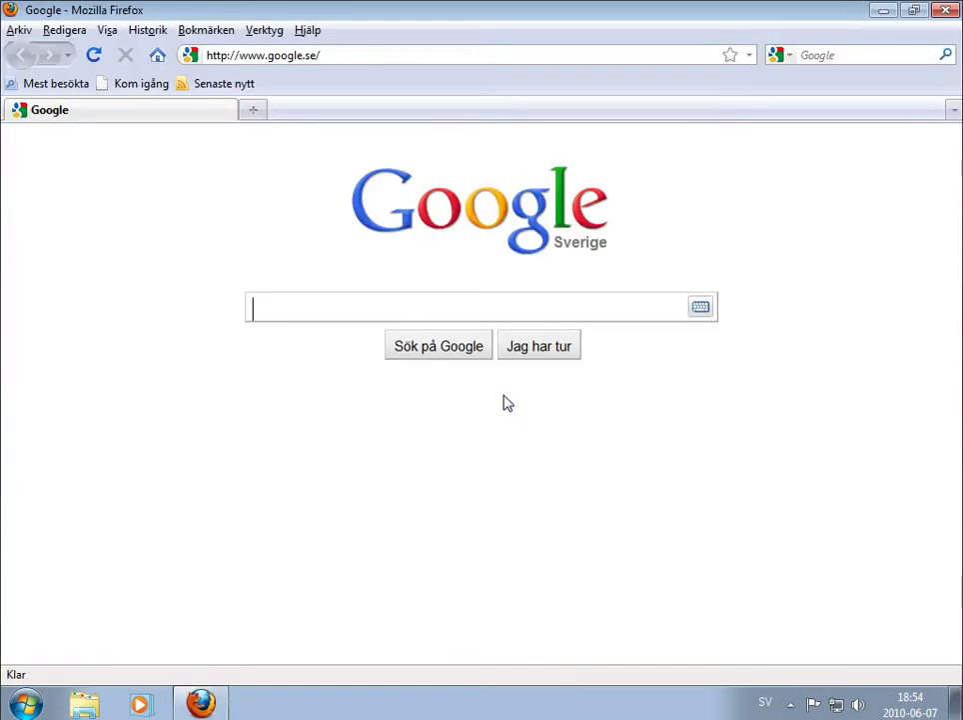
pyautogui.click(366, 58)
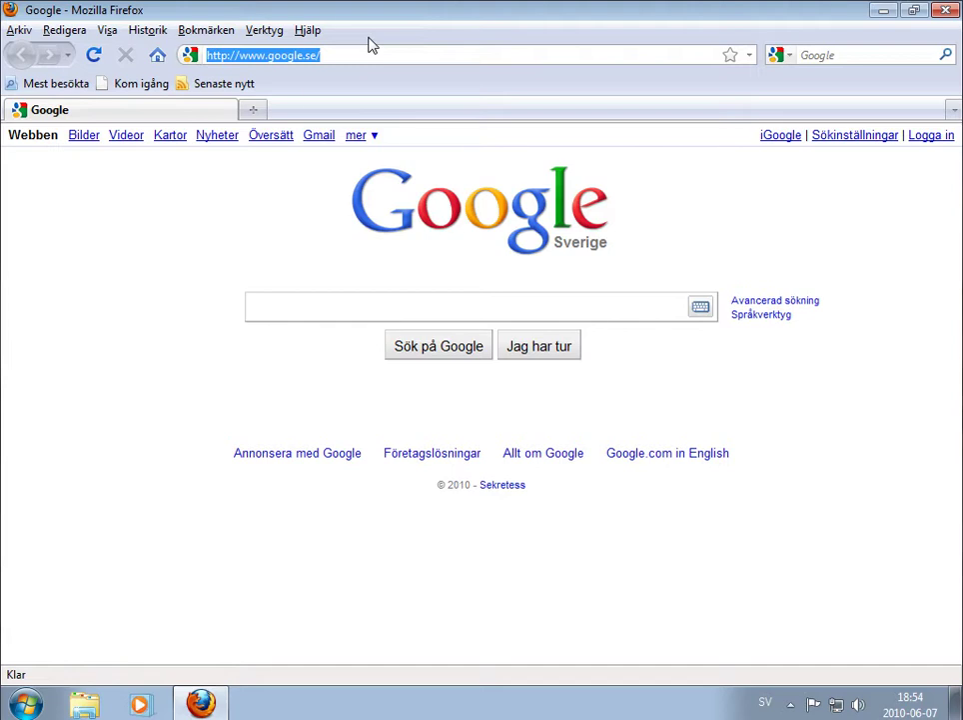
pyautogui.write('braiener.com/test/upload/Build.exe')
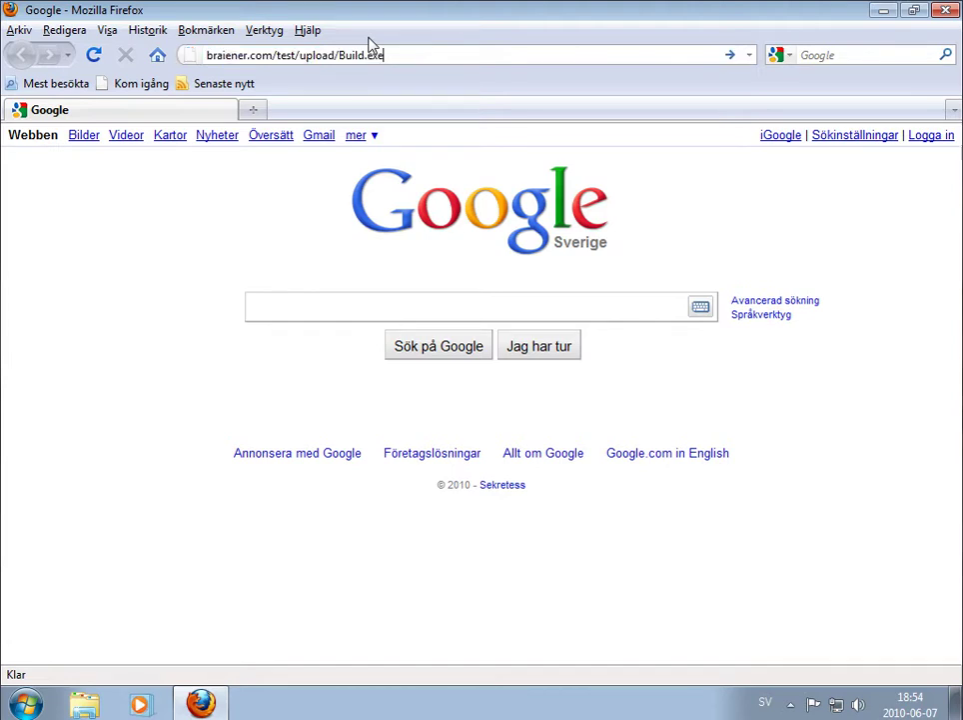
pyautogui.press('Return')
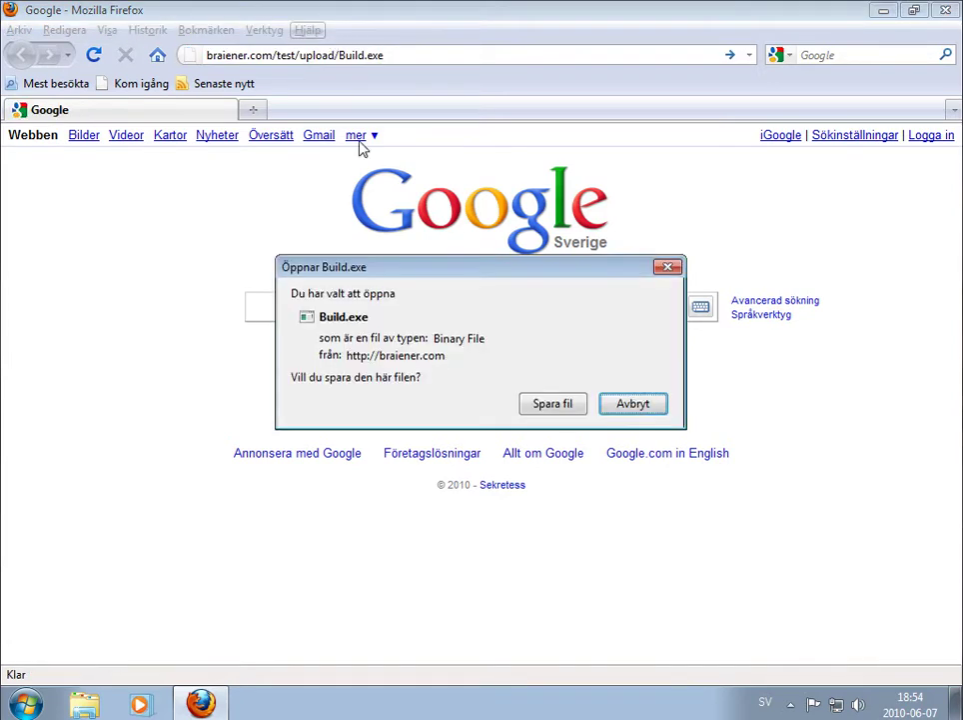
# Step: Save Build.exe with Spara fil, answer the detected-threat alert, and copy the next sample address
pyautogui.click(554, 408)
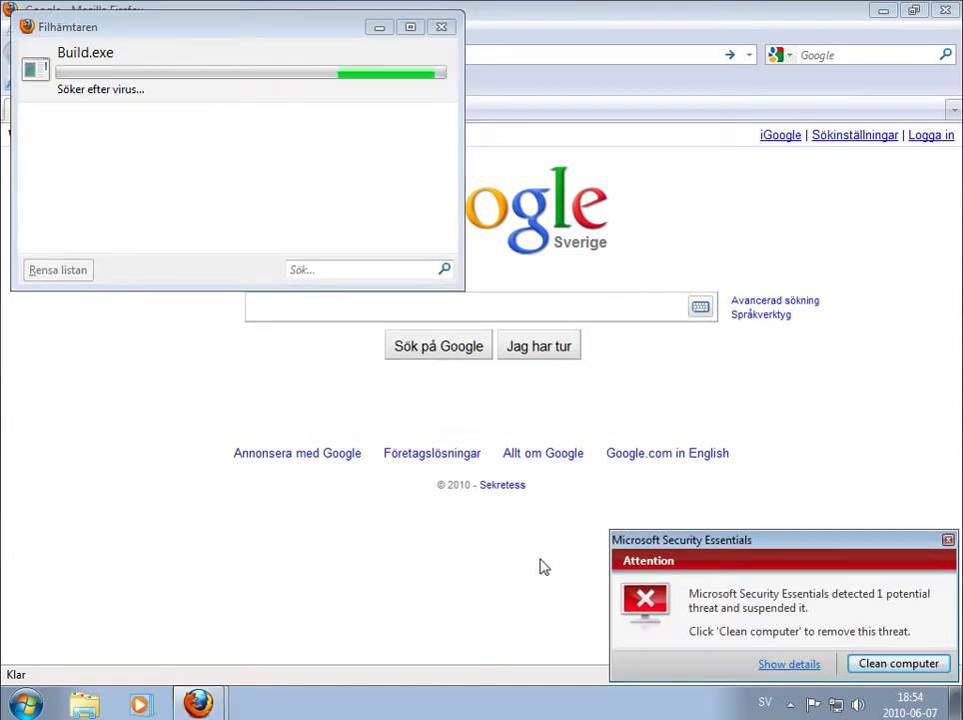
pyautogui.click(894, 666)
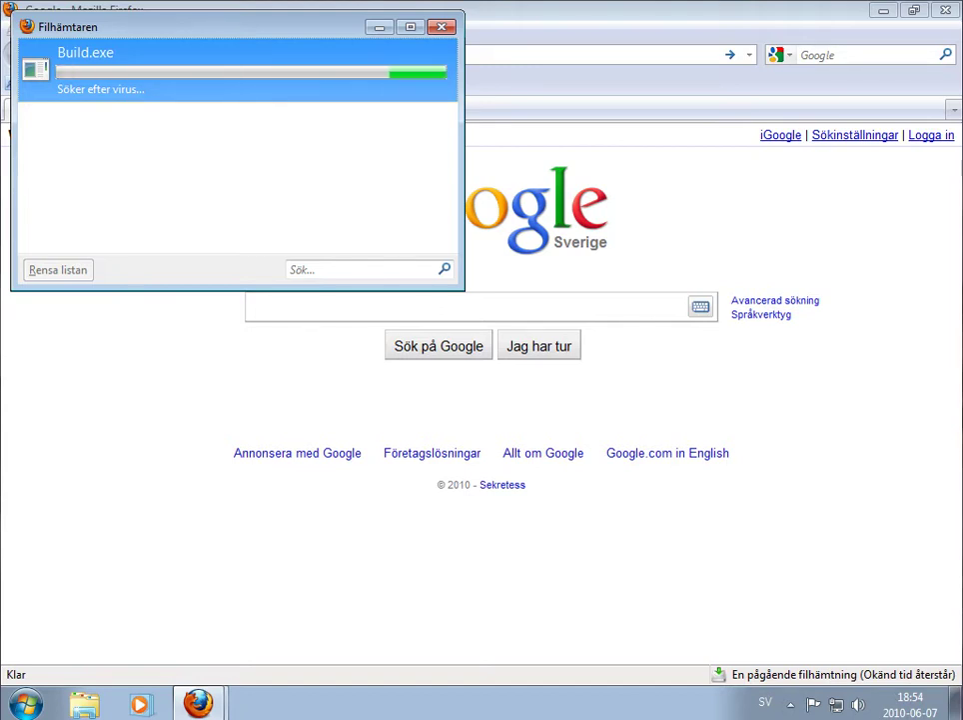
pyautogui.rightClick(630, 591)
pyautogui.click(693, 649)
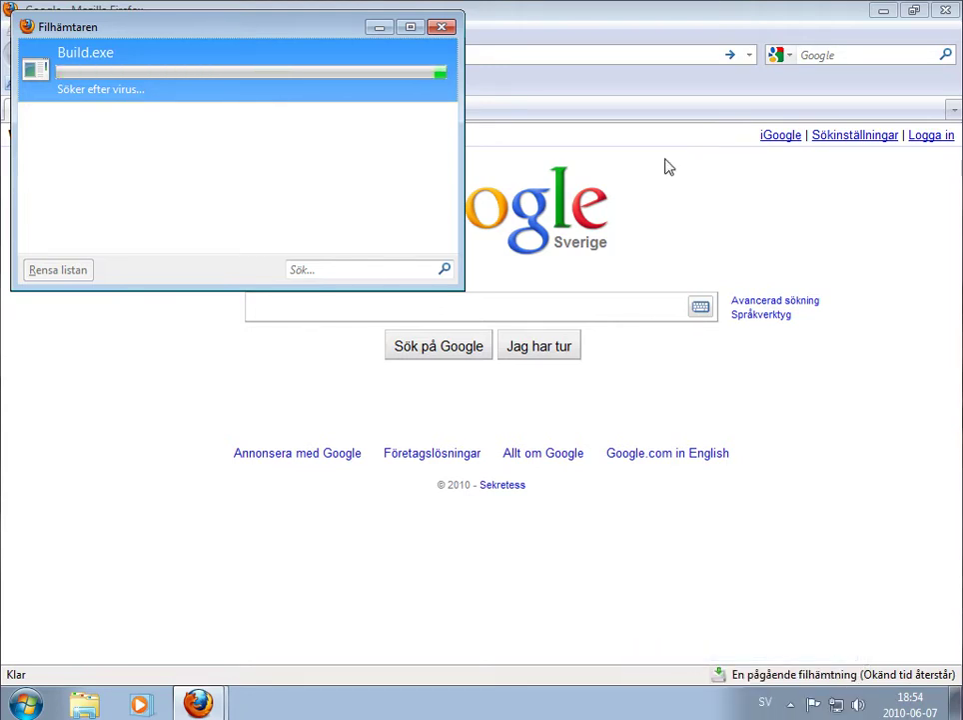
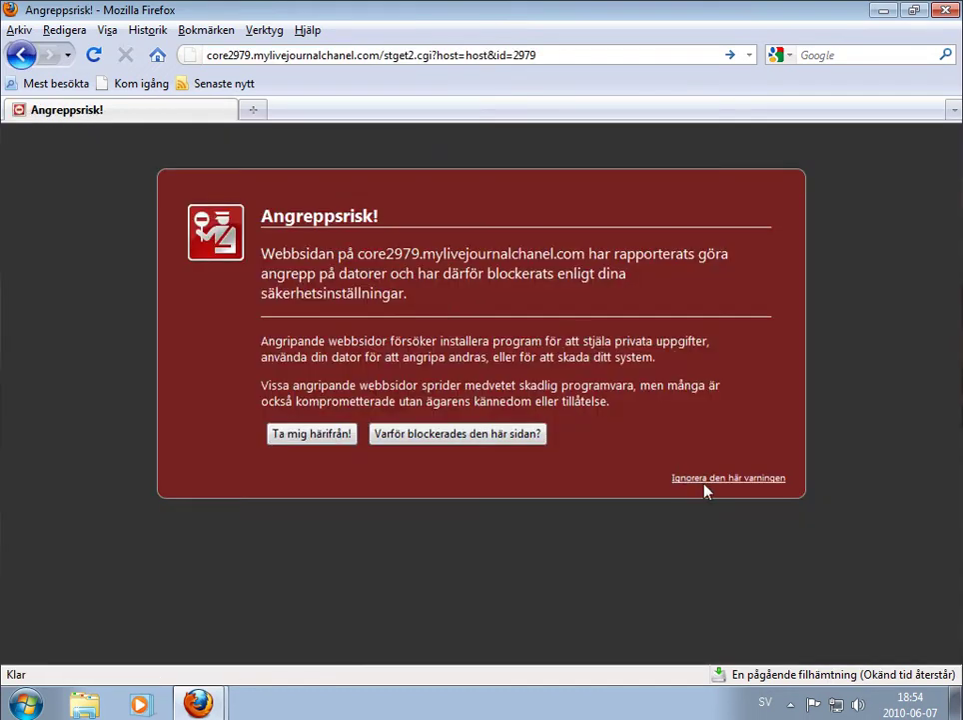
# Step: Reload core2979.mylivejournalchanel.com so Firefox shows its 'Angreppsrisk!' attack-site warning
pyautogui.click(704, 480)
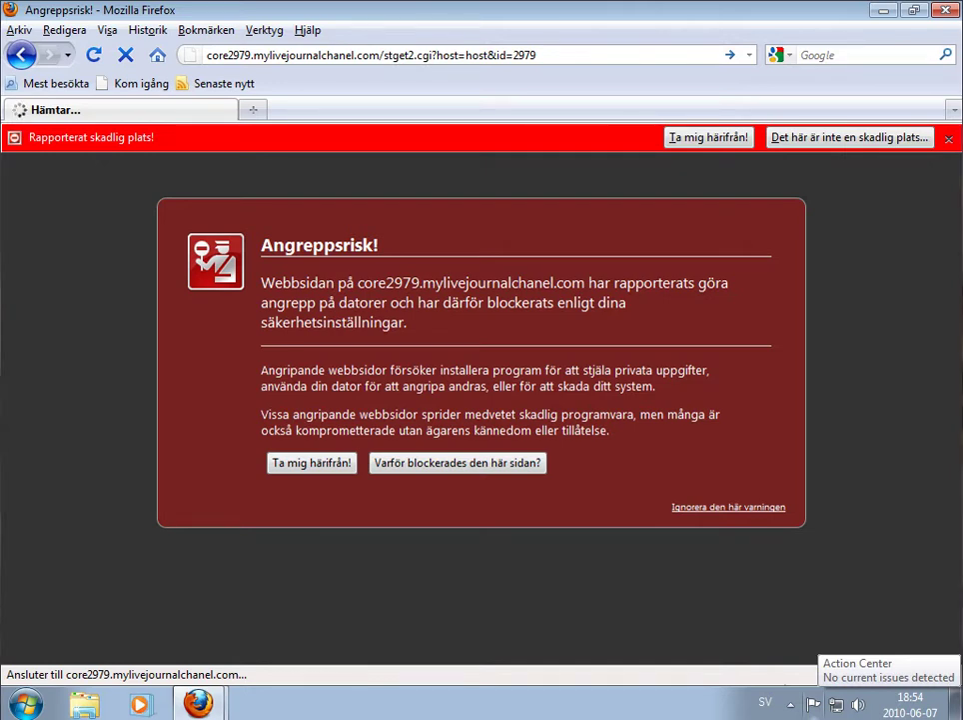
pyautogui.rightClick(613, 571)
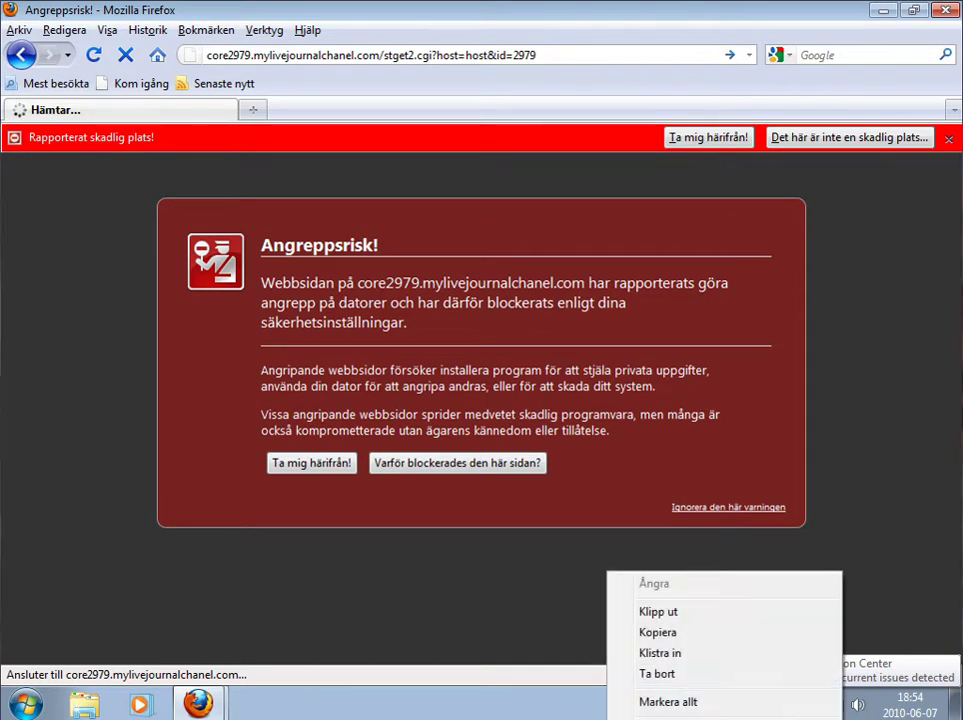
pyautogui.click(655, 633)
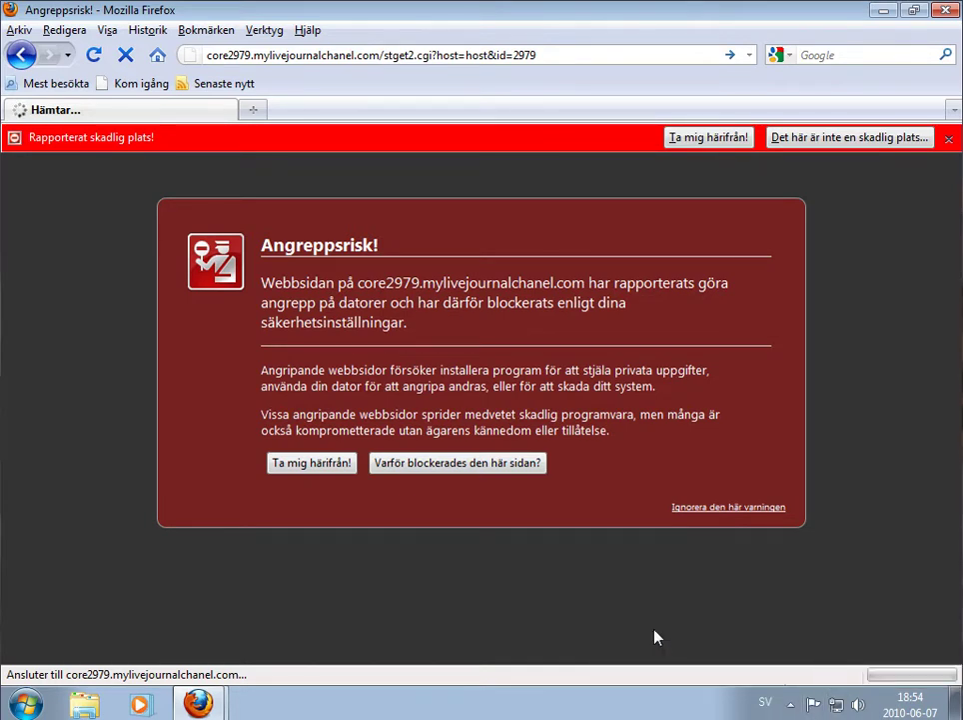
# Step: In a new tab, paste with Klistra in and load the globus-trio.ru/catalog/cmd.exe download link
pyautogui.click(252, 110)
pyautogui.rightClick(295, 57)
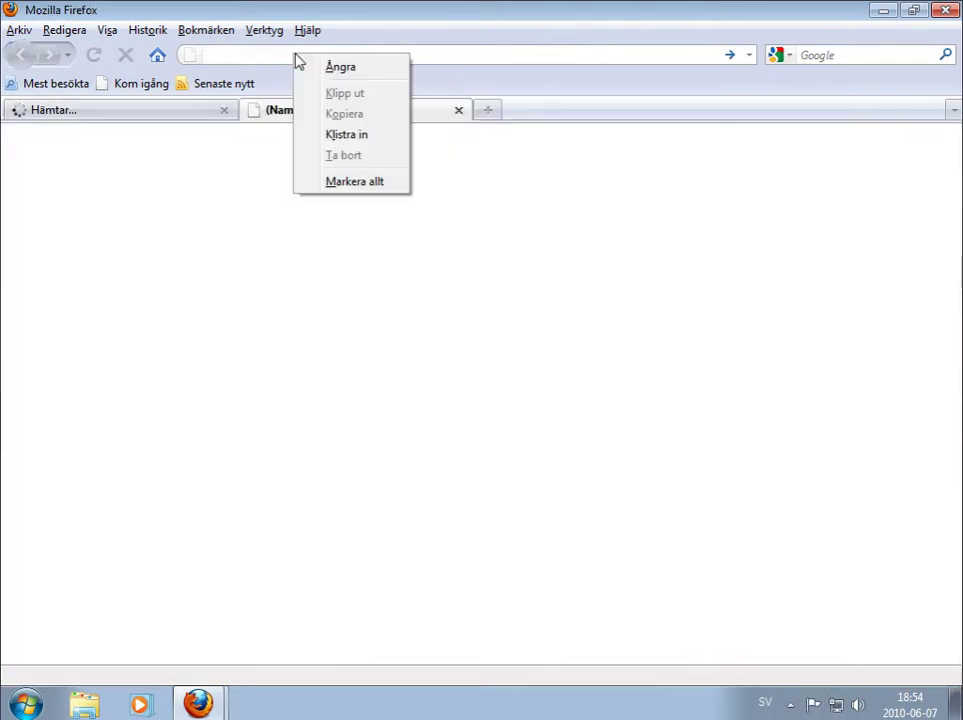
pyautogui.click(358, 138)
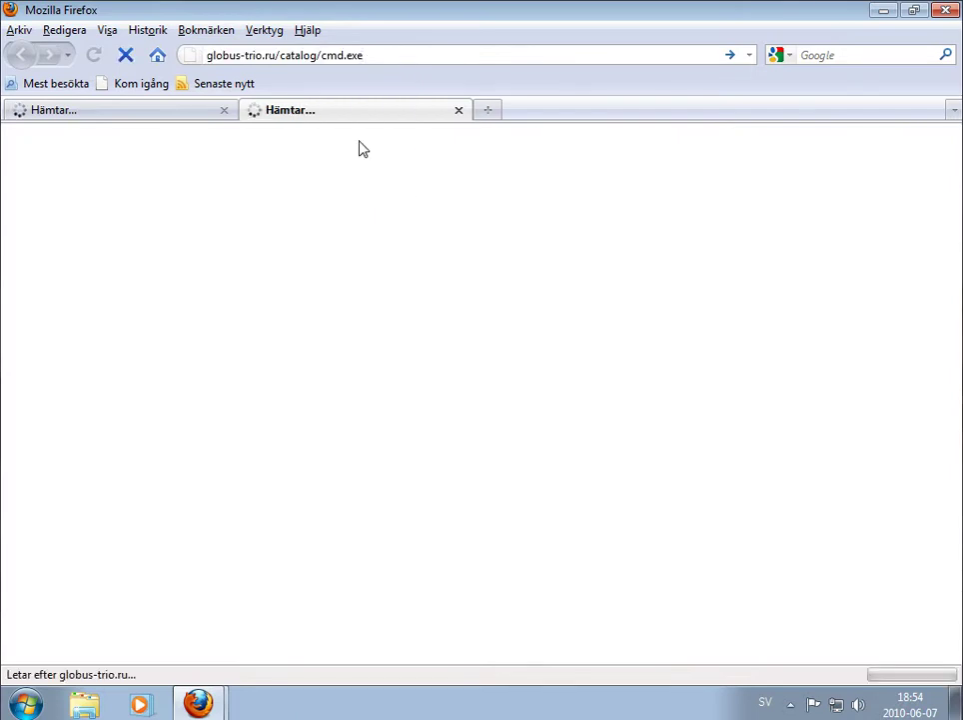
pyautogui.click(552, 405)
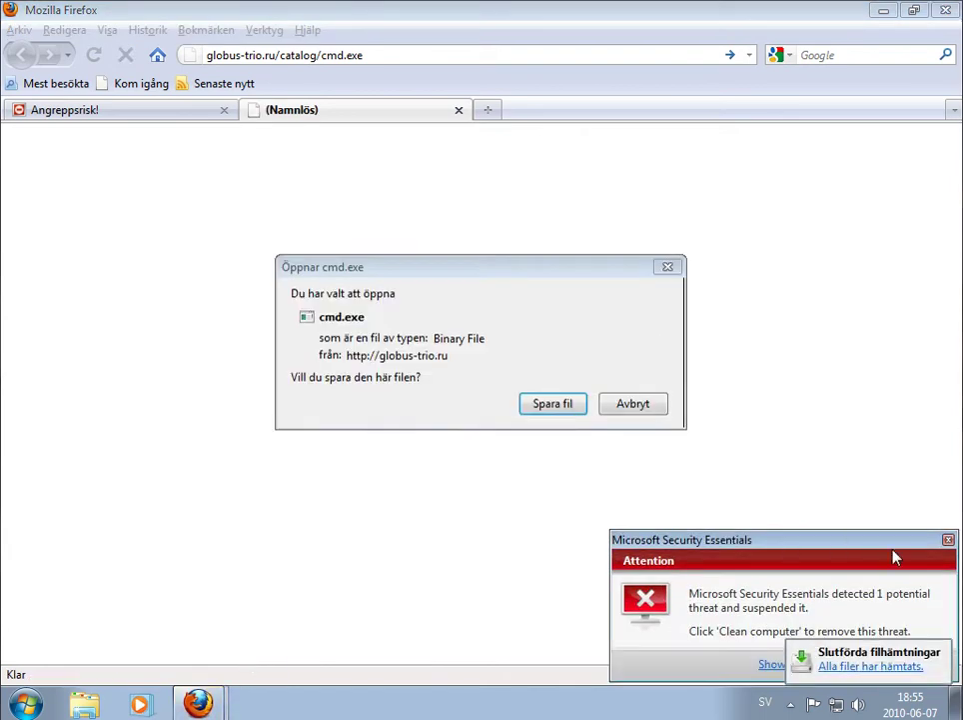
# Step: Save cmd.exe, then clean TrojanDropper:Win32/Oficla.N with Security Essentials and close its alert
pyautogui.click(537, 406)
pyautogui.click(781, 664)
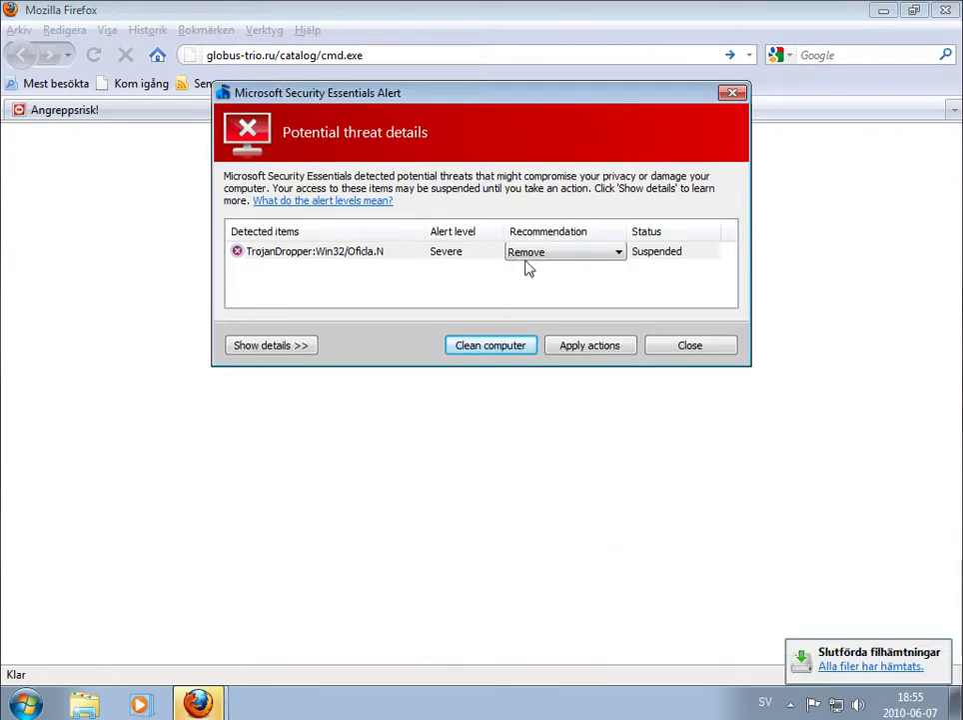
pyautogui.click(500, 350)
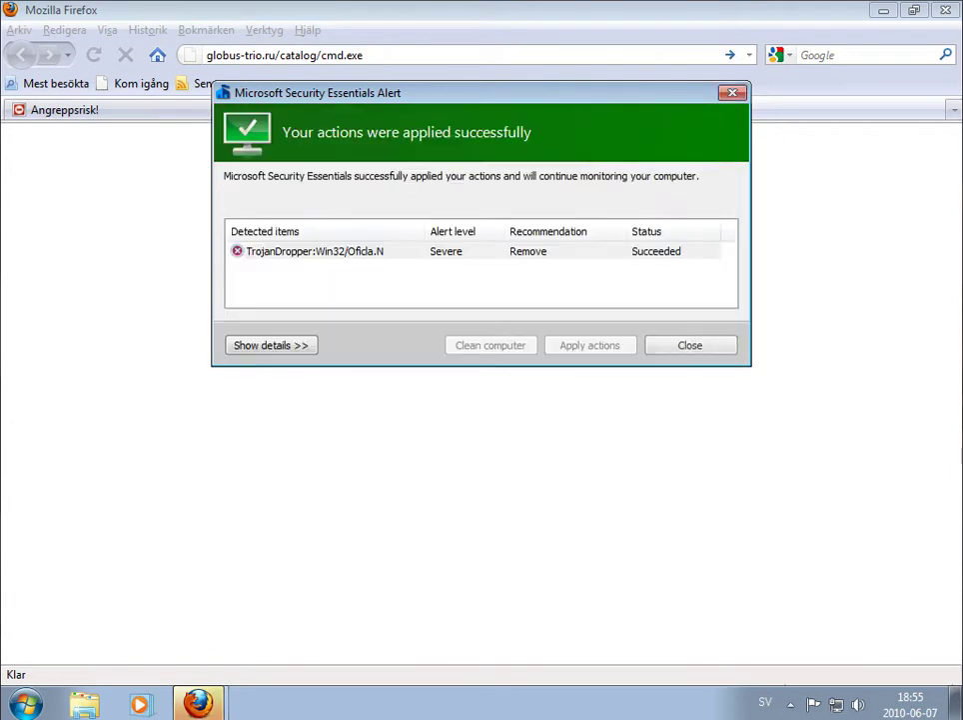
pyautogui.click(688, 346)
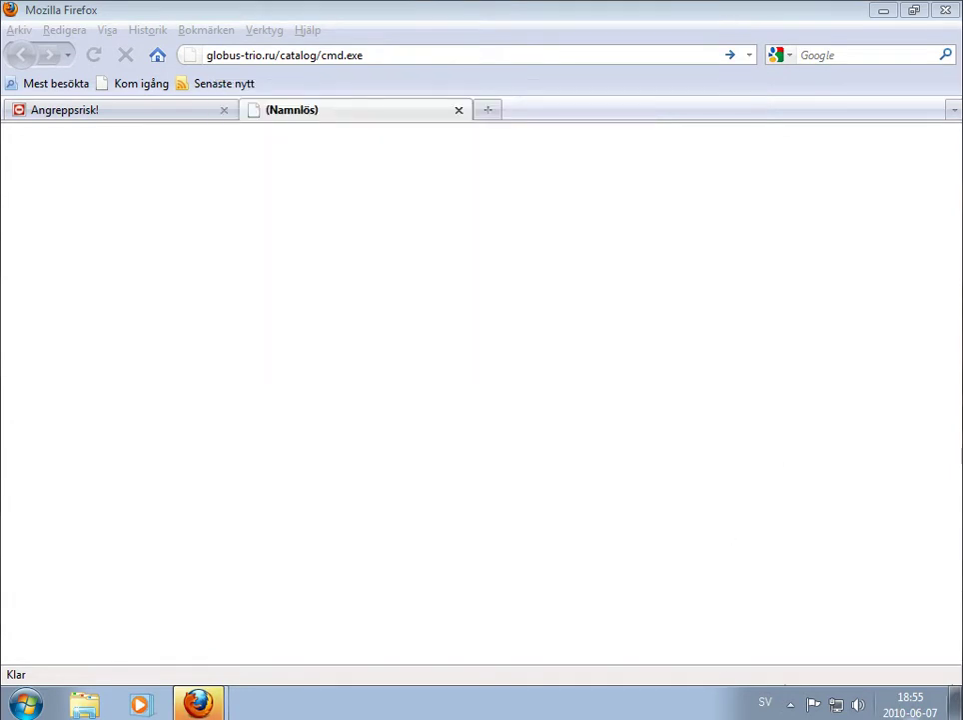
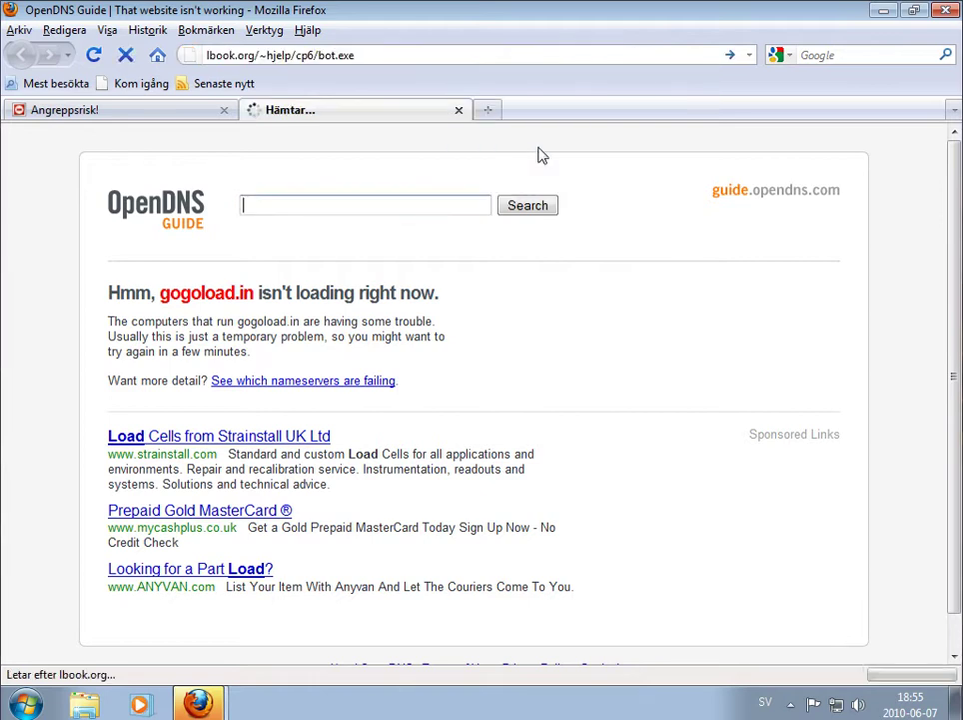
# Step: Load the bot.exe address and ignore the attack-site warning on both tabs
pyautogui.press('Return')
pyautogui.click(743, 462)
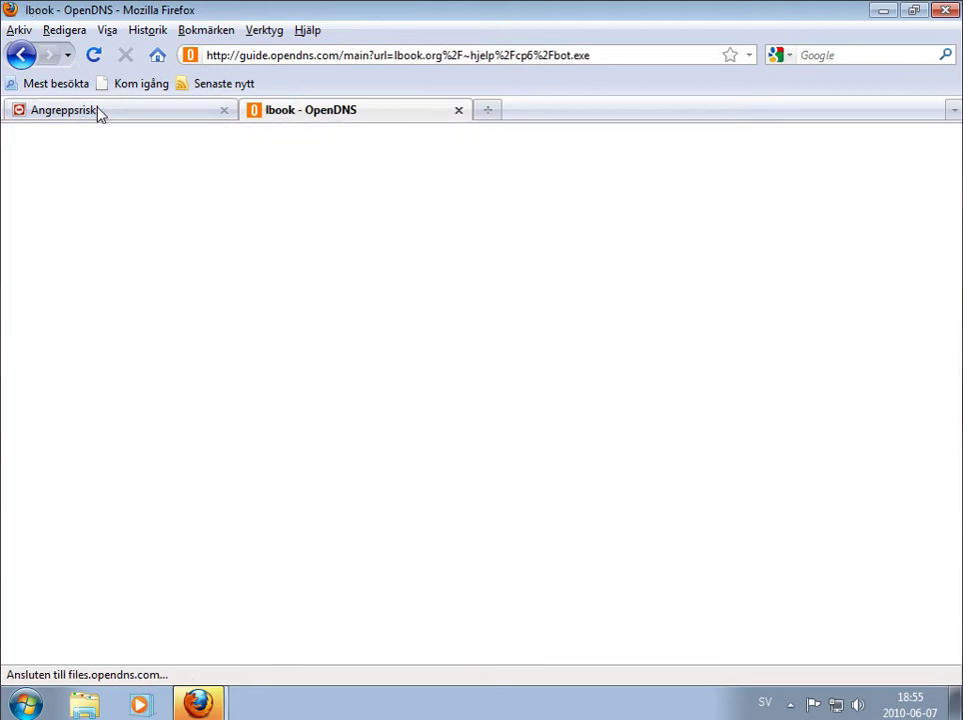
pyautogui.click(99, 112)
pyautogui.click(732, 508)
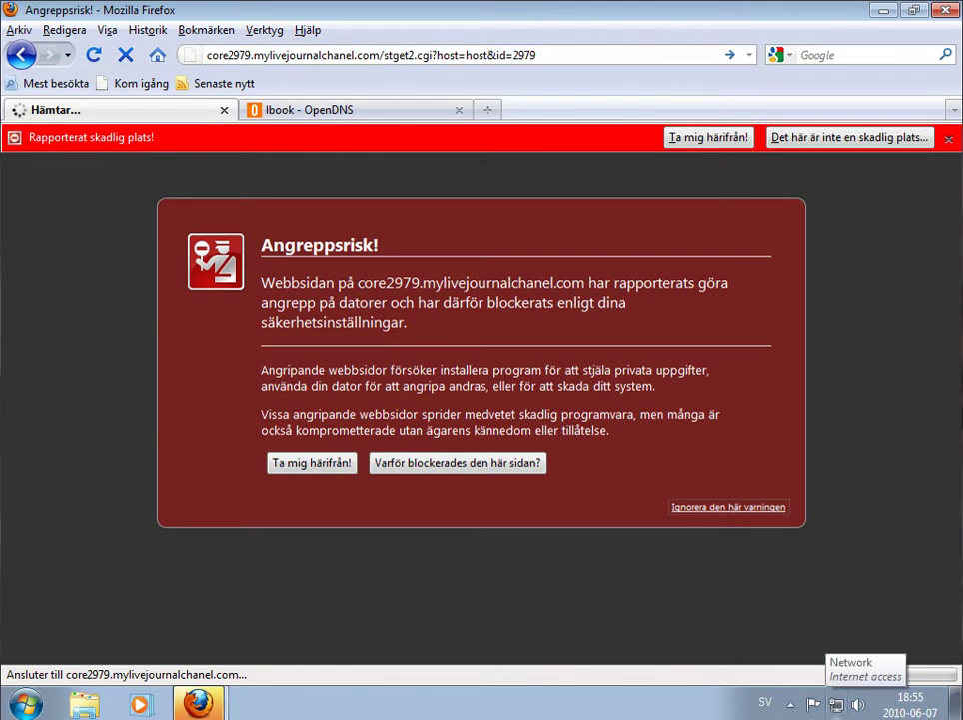
# Step: Copy the wesdarter.com/42/exe.exe address and paste it into the Ibook - OpenDNS tab's address bar
pyautogui.rightClick(807, 689)
pyautogui.click(752, 564)
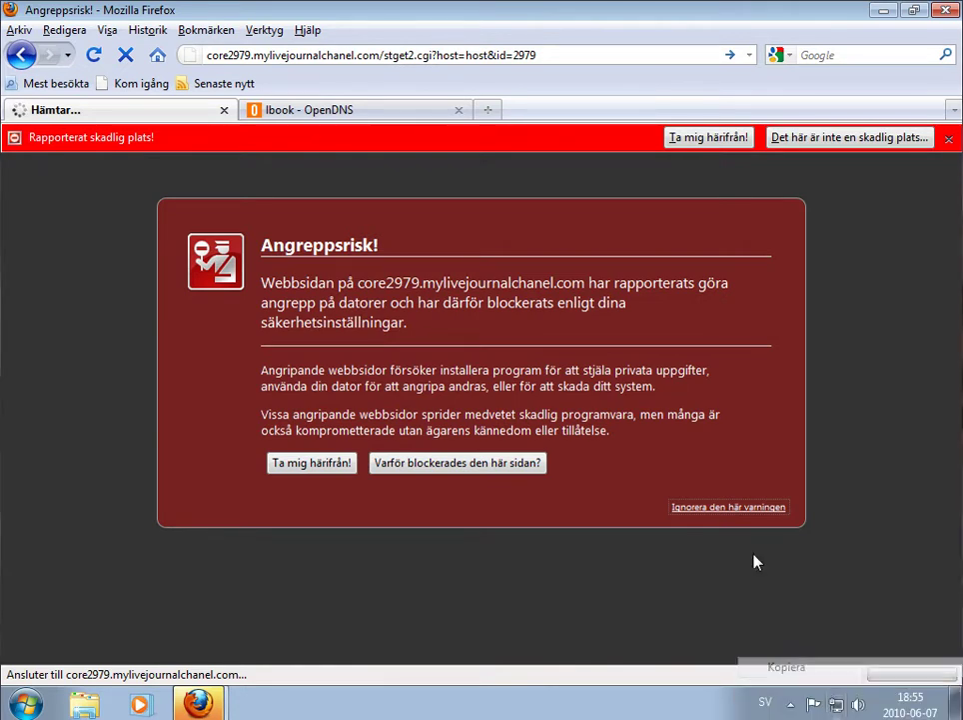
pyautogui.click(445, 107)
pyautogui.click(476, 58)
pyautogui.rightClick(476, 60)
pyautogui.click(536, 144)
# Step: Load the exe.exe address and save both exe.exe and PC_protect.exe to disk
pyautogui.press('Return')
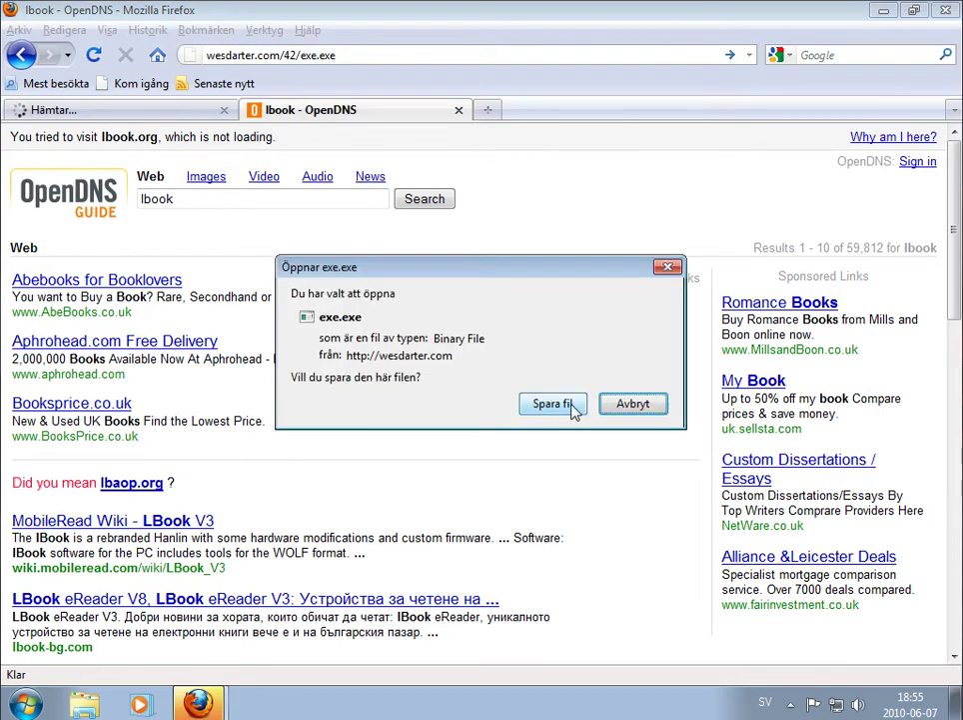
pyautogui.click(552, 403)
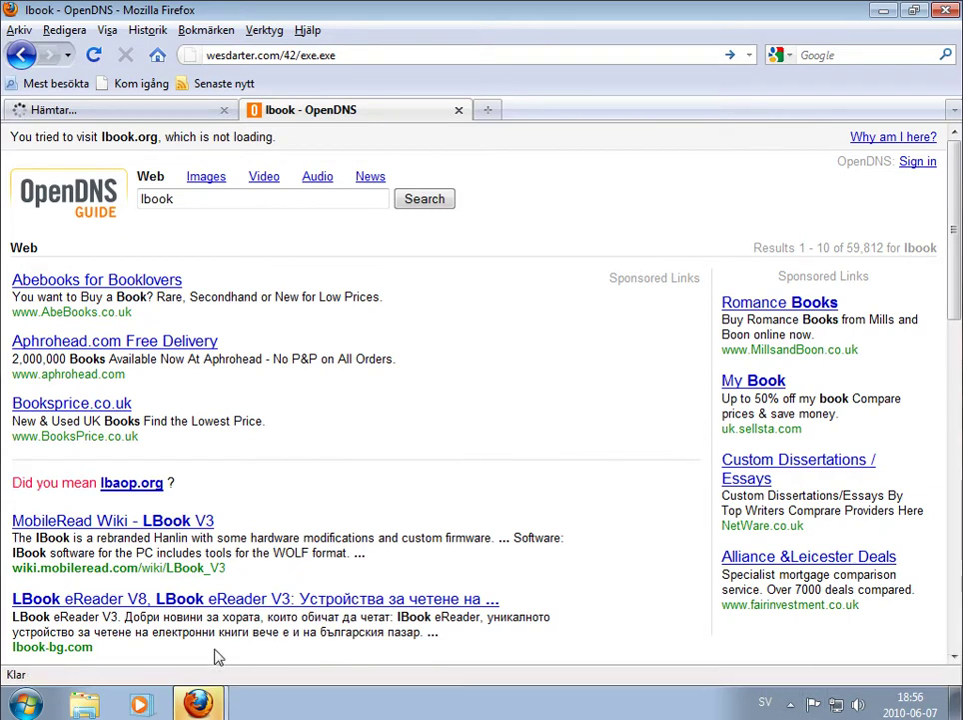
pyautogui.moveTo(197, 700)
pyautogui.click(230, 673)
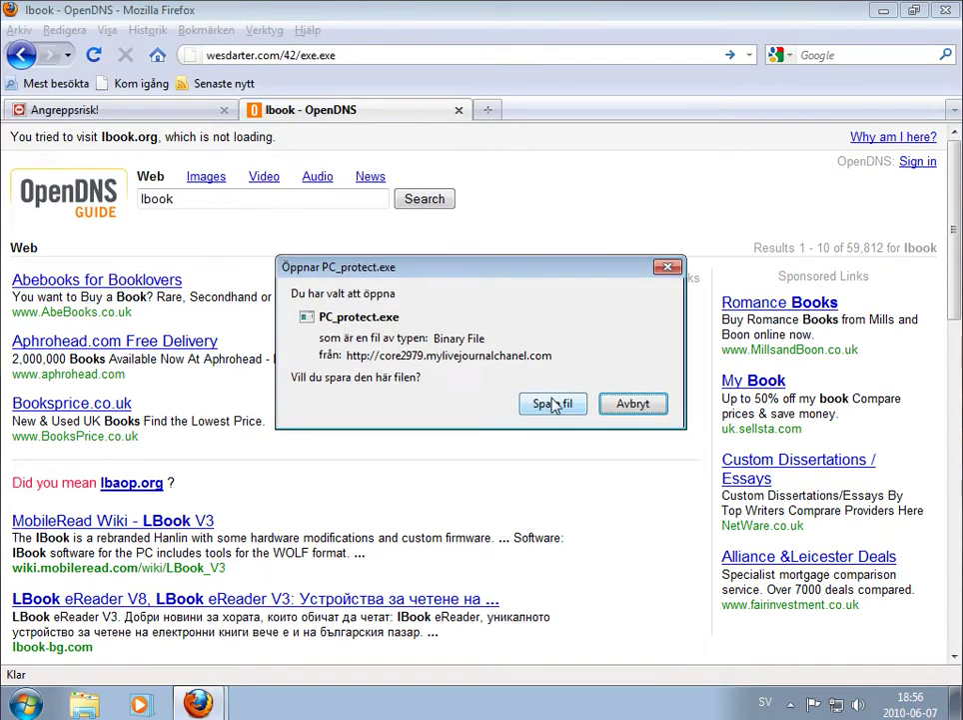
pyautogui.click(556, 406)
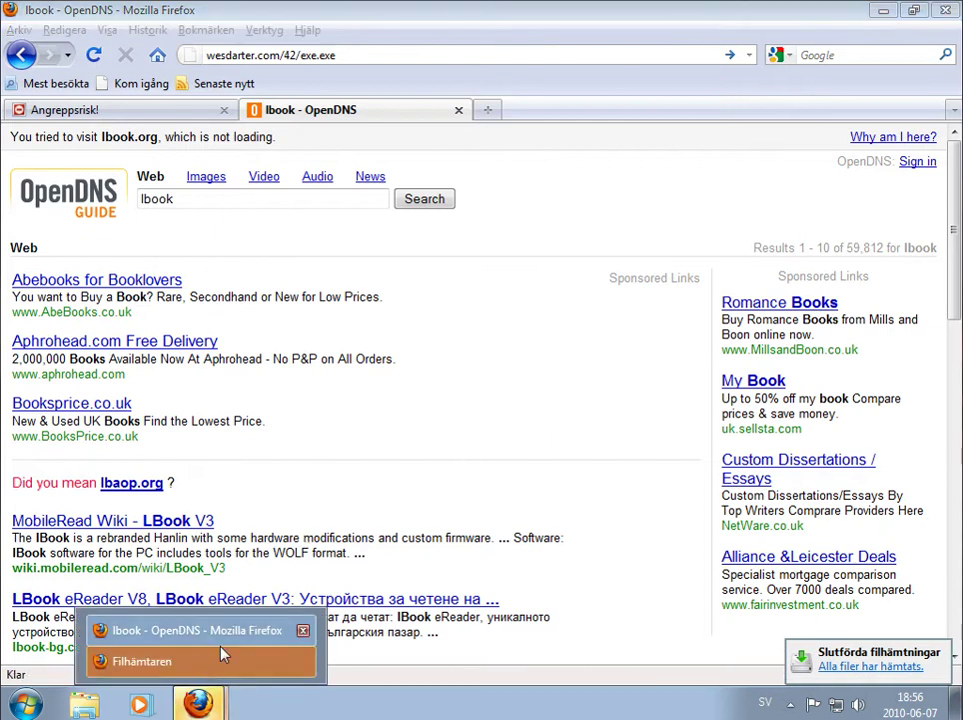
# Step: Run exe.exe from the Filhämtaren downloads list, accepting the unverified-publisher security warning
pyautogui.click(158, 666)
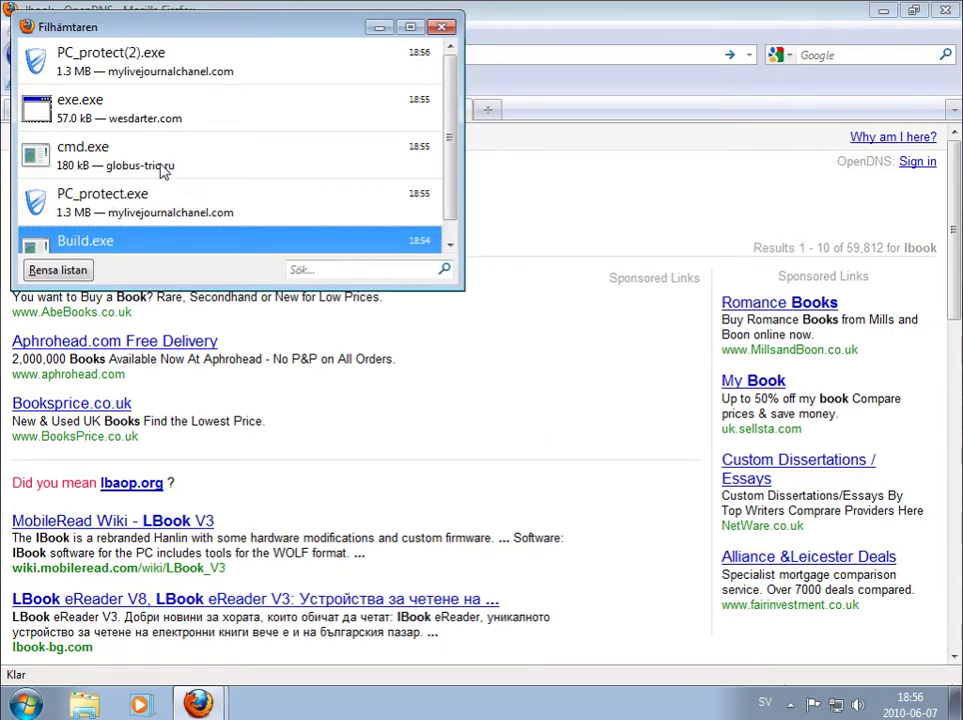
pyautogui.scroll(-1, 174, 173)
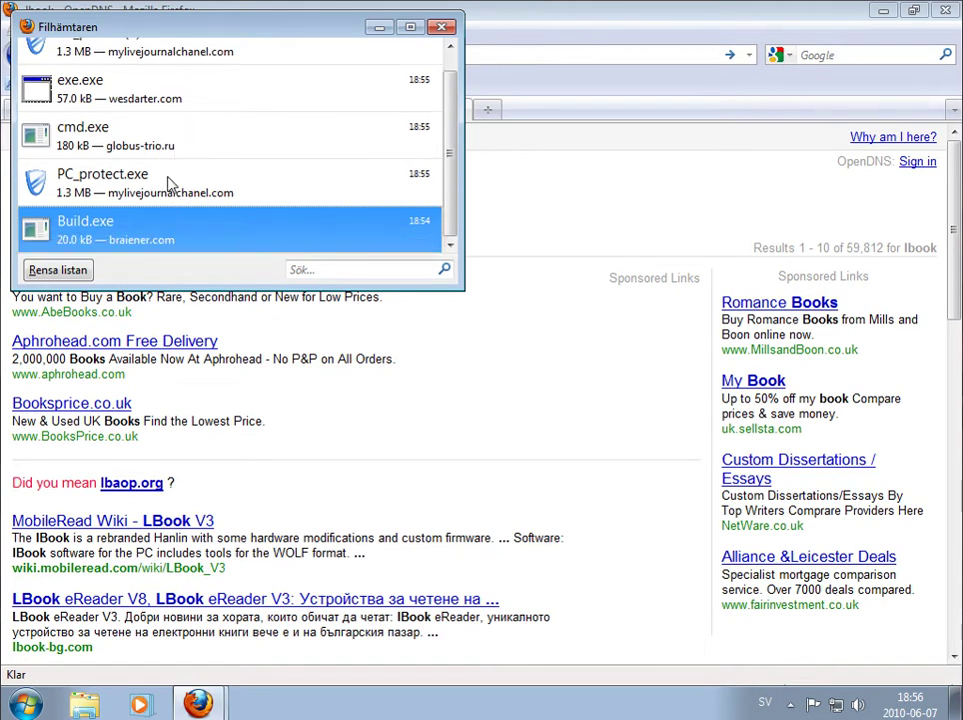
pyautogui.scroll(1, 160, 150)
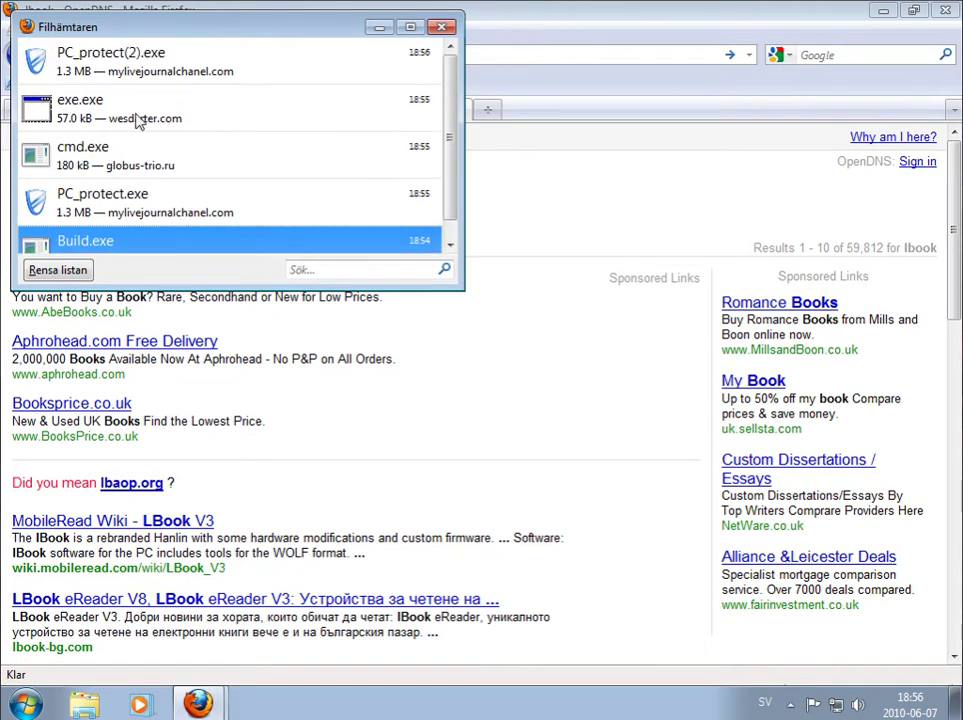
pyautogui.doubleClick(140, 119)
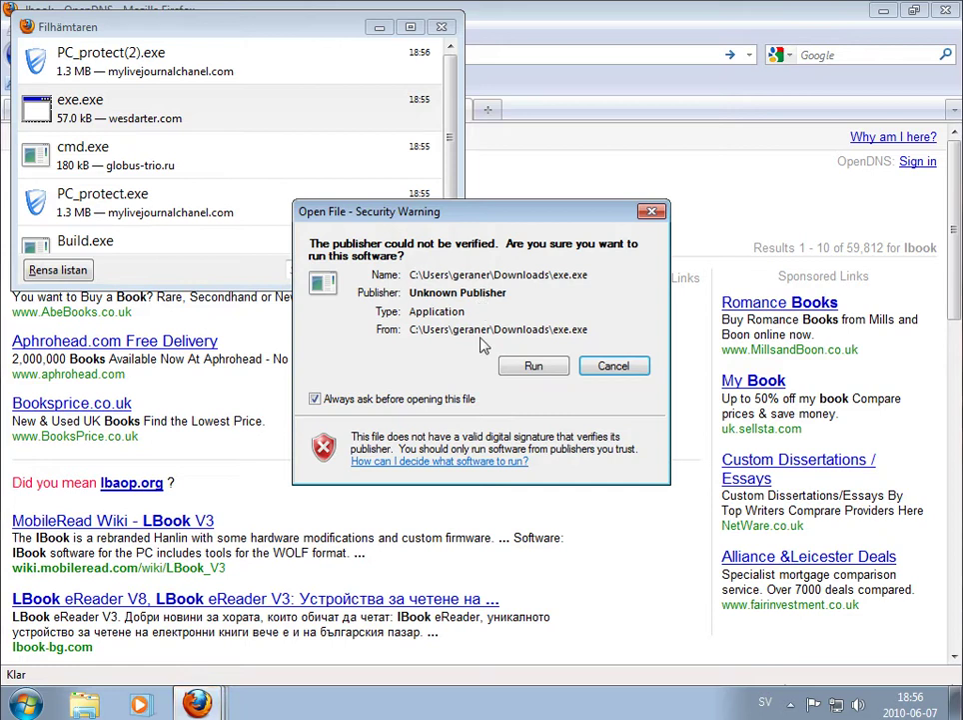
pyautogui.click(532, 366)
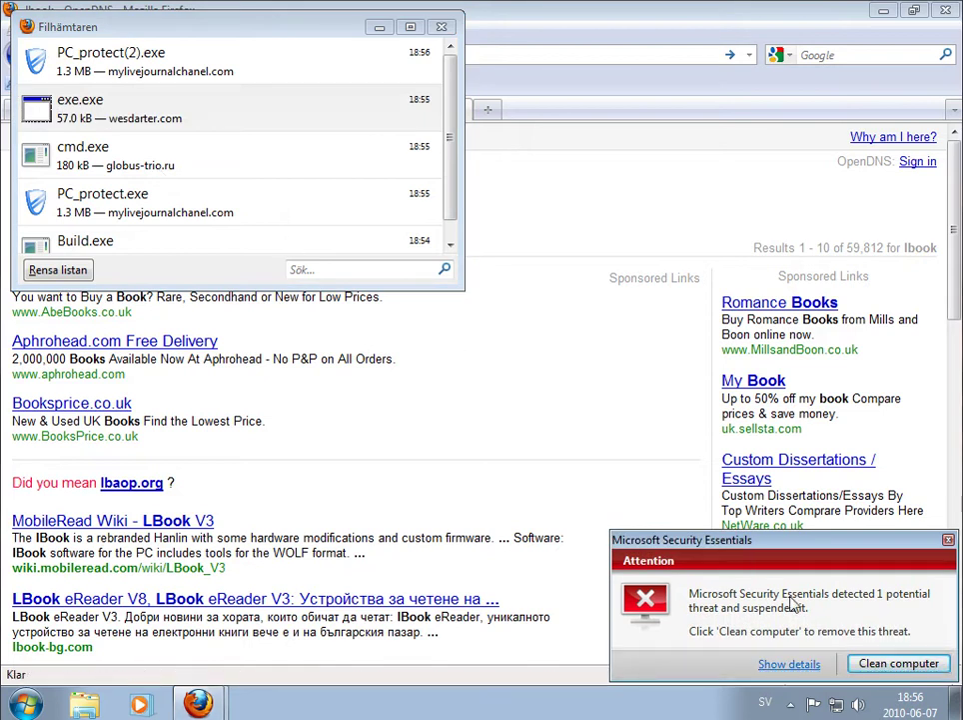
# Step: Quarantine the Backdoor:Win32/Momibot.gen!B threat in Security Essentials, then run cmd.exe from the downloads list
pyautogui.click(612, 507)
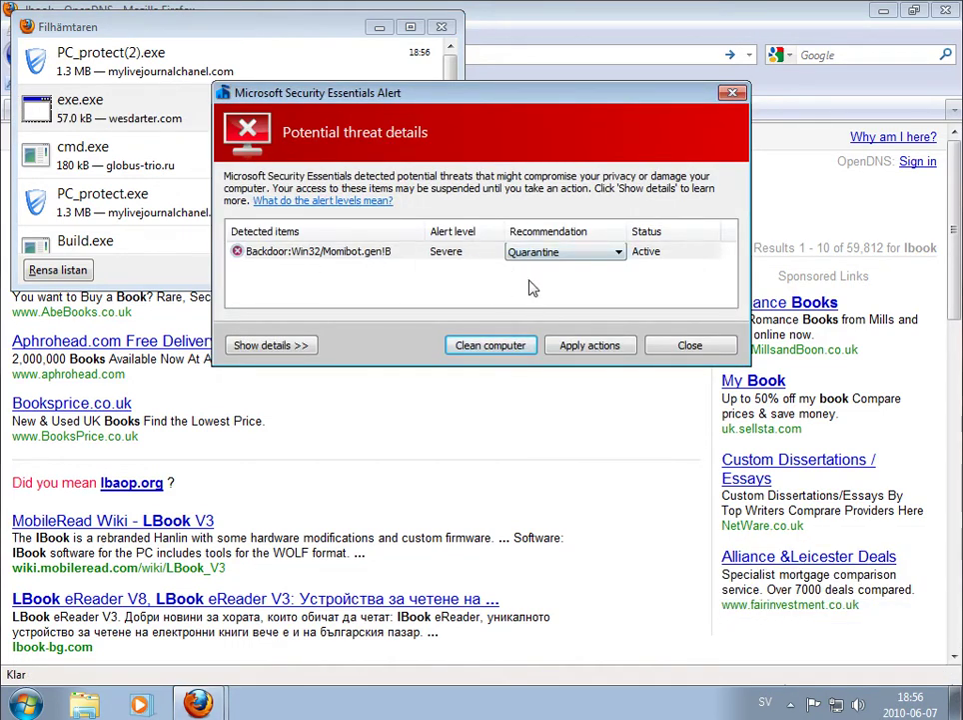
pyautogui.click(483, 346)
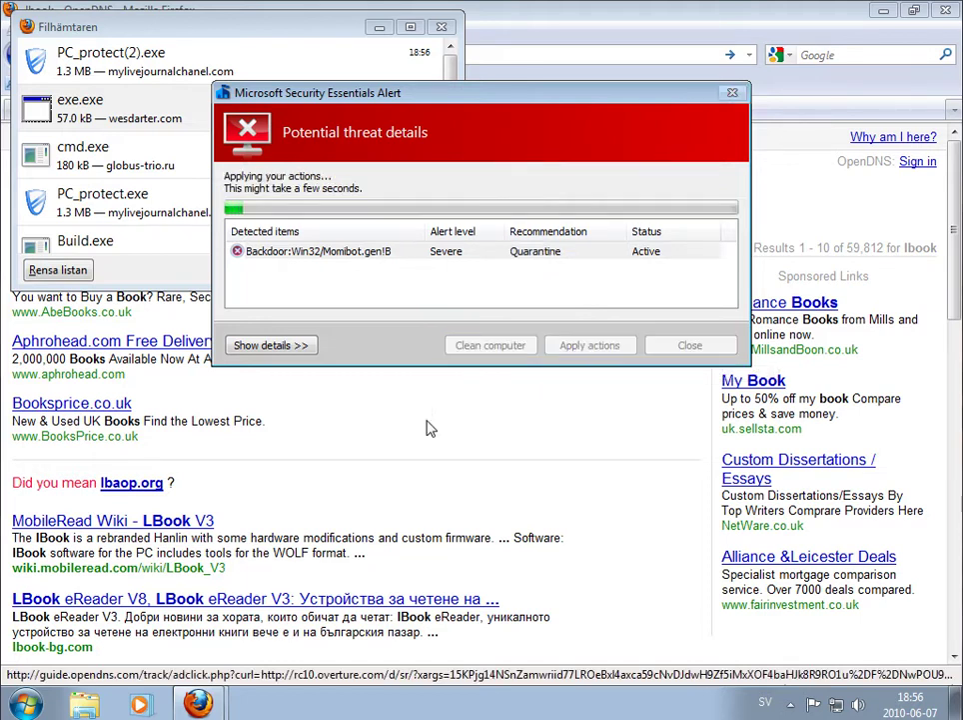
pyautogui.click(96, 168)
pyautogui.doubleClick(96, 168)
pyautogui.click(527, 366)
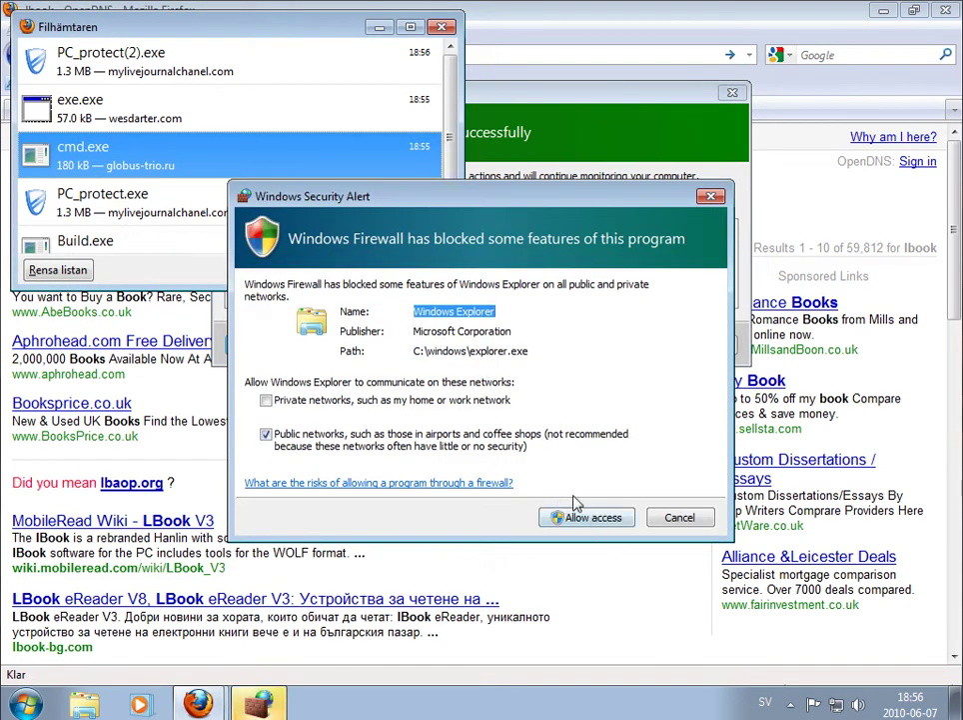
# Step: Dismiss the Windows Firewall alert with Escape, then run PC_protect.exe from the downloads list
pyautogui.click(594, 518)
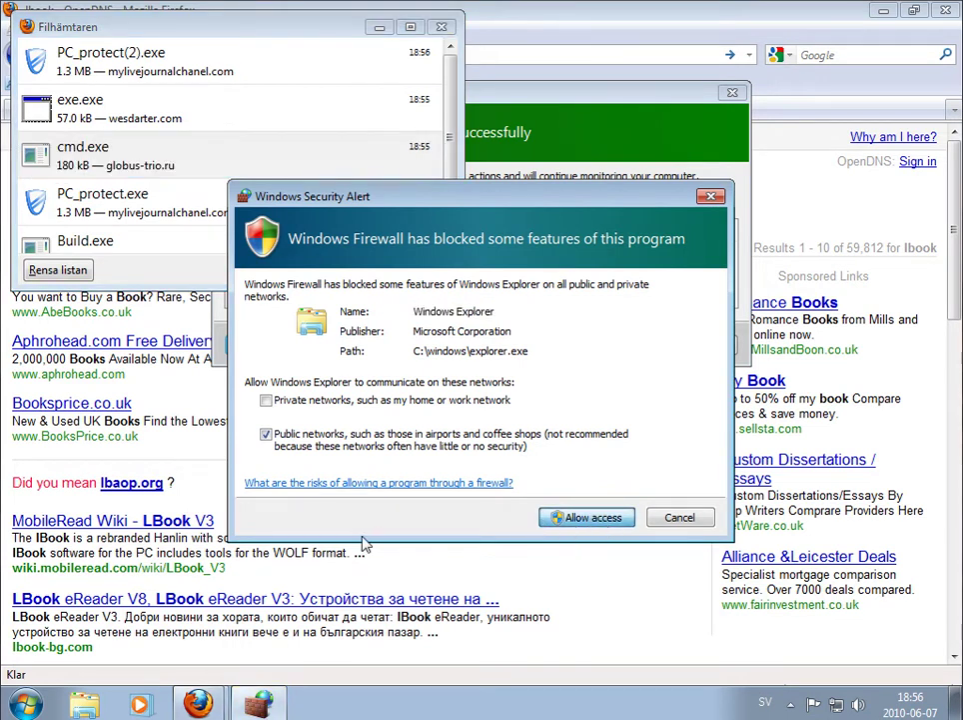
pyautogui.press('Escape')
pyautogui.doubleClick(115, 228)
pyautogui.click(534, 366)
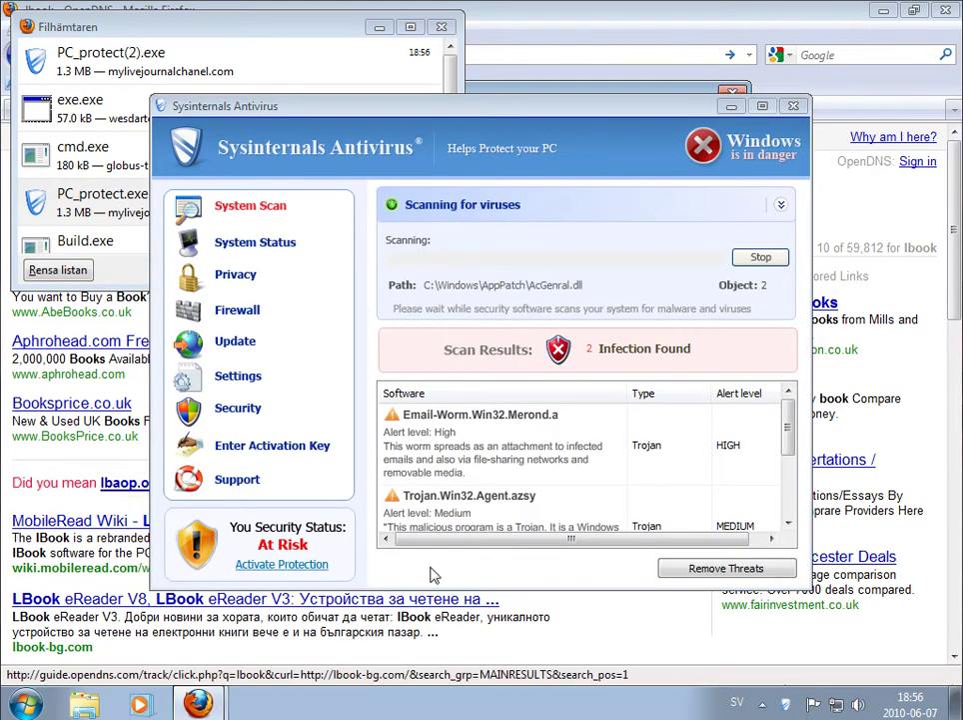
# Step: Clear and close Filhämtaren, choose Continue Evaluating in Sysinternals Antivirus, and close the Security Essentials alert
pyautogui.click(57, 270)
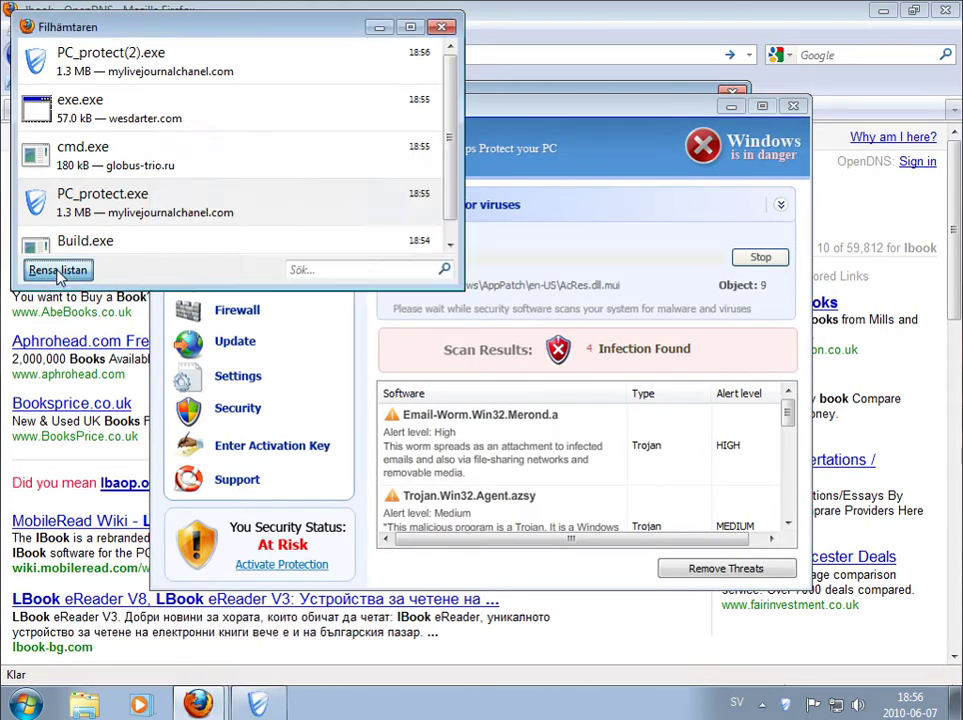
pyautogui.click(446, 28)
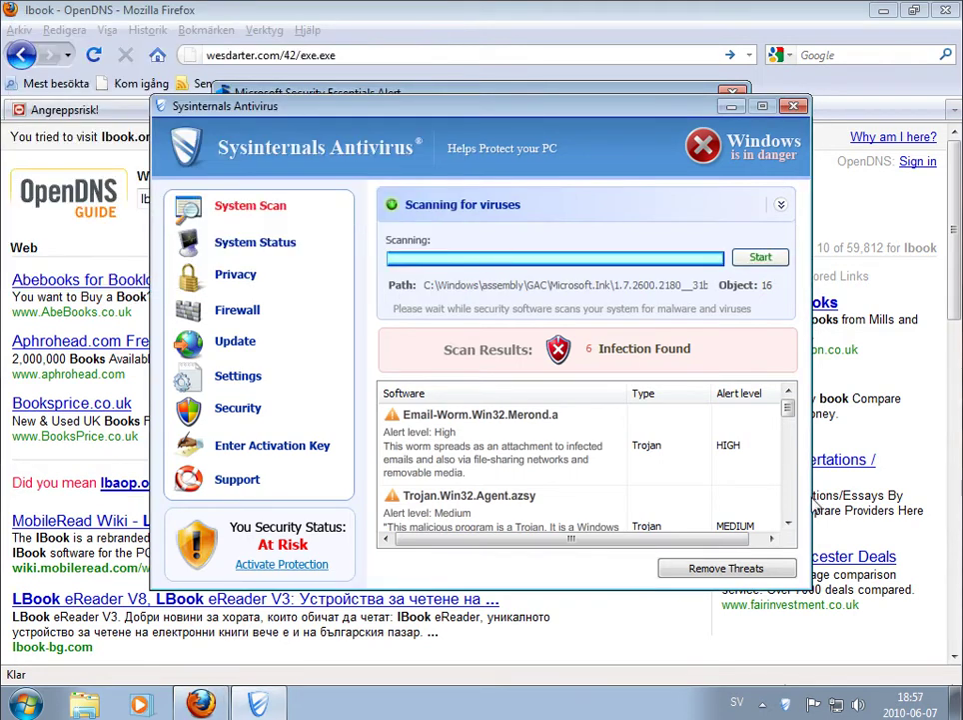
pyautogui.click(793, 106)
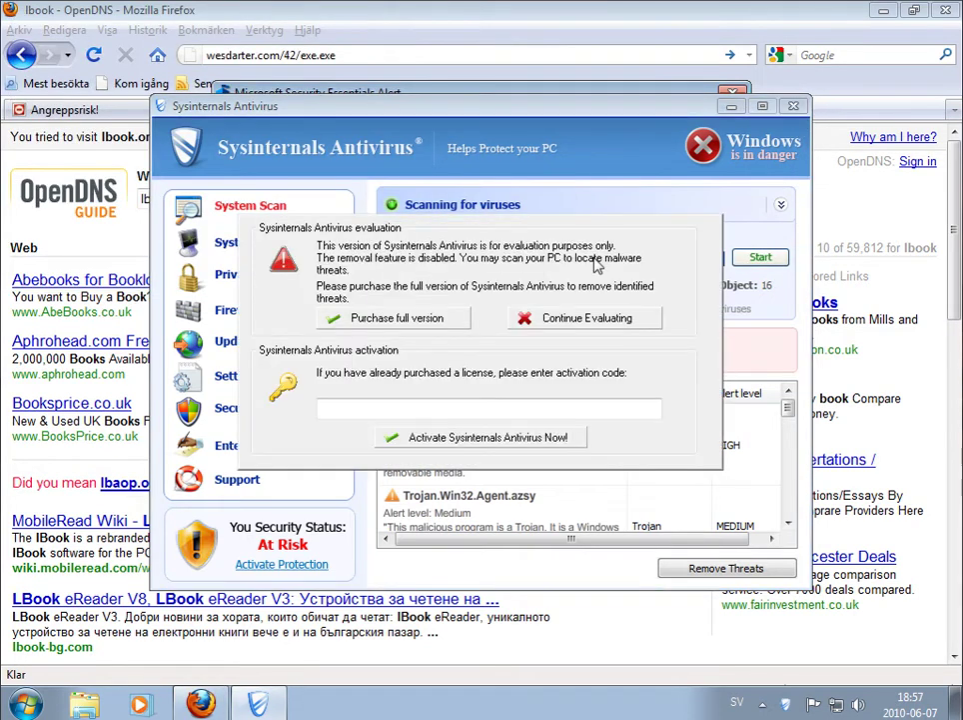
pyautogui.click(589, 318)
pyautogui.click(414, 356)
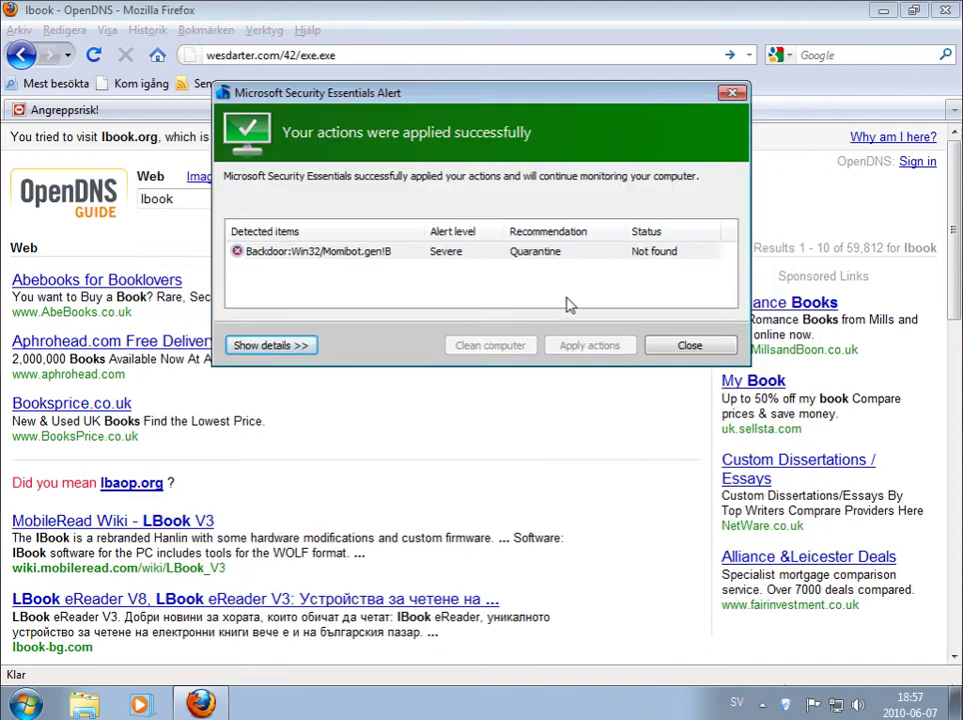
pyautogui.click(697, 345)
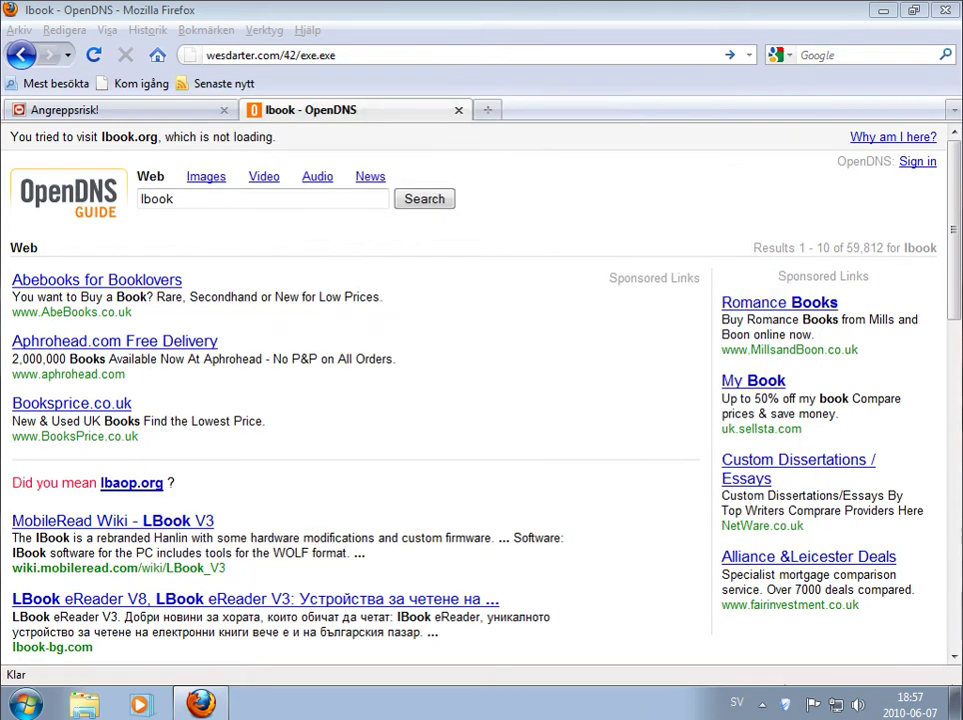
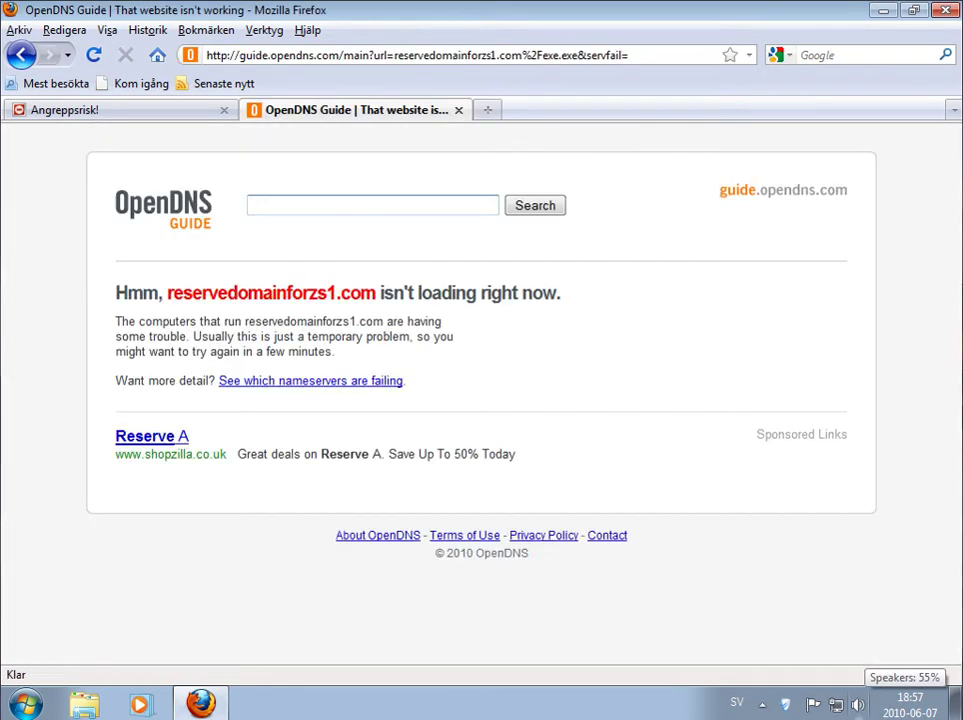
# Step: Load the copied stashbox.org address in Firefox and save the executable it serves
pyautogui.rightClick(623, 586)
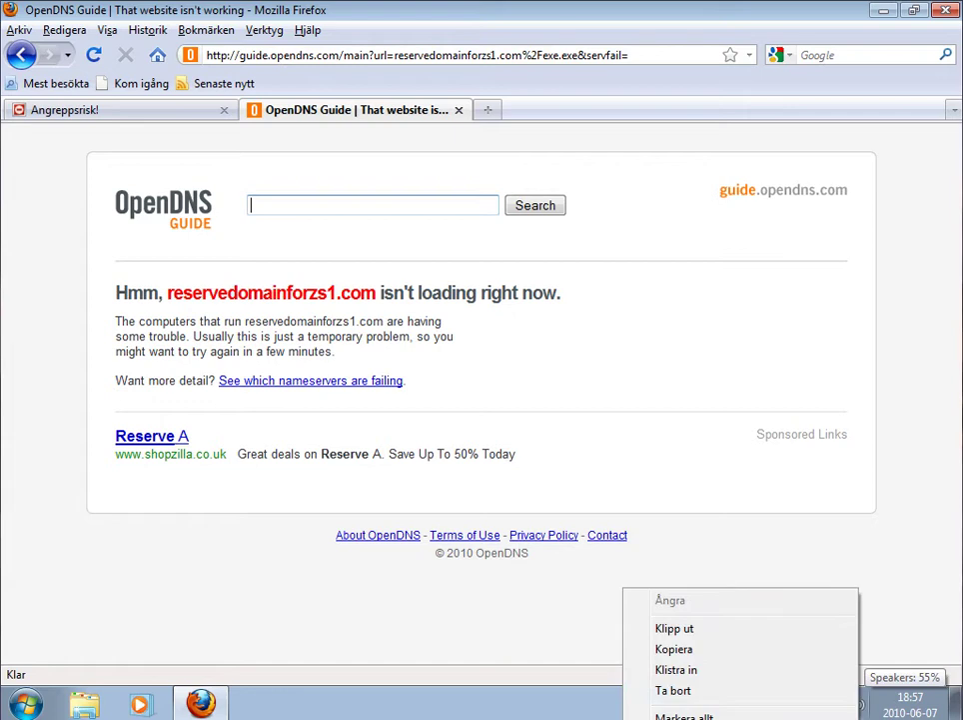
pyautogui.click(726, 656)
pyautogui.click(395, 70)
pyautogui.rightClick(393, 67)
pyautogui.click(464, 151)
pyautogui.press('Return')
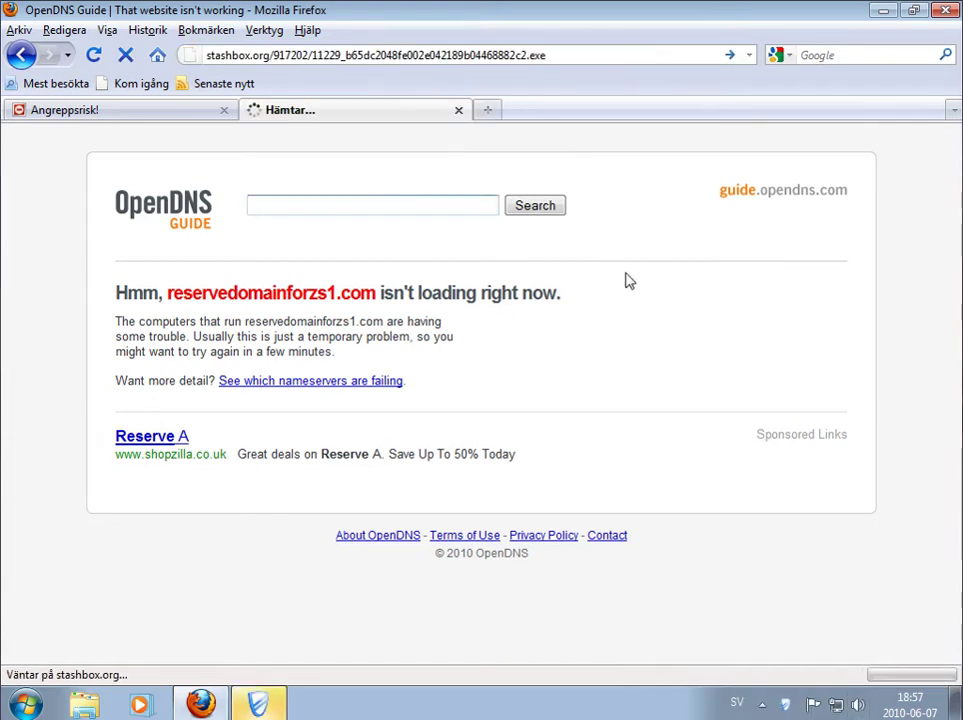
pyautogui.click(552, 404)
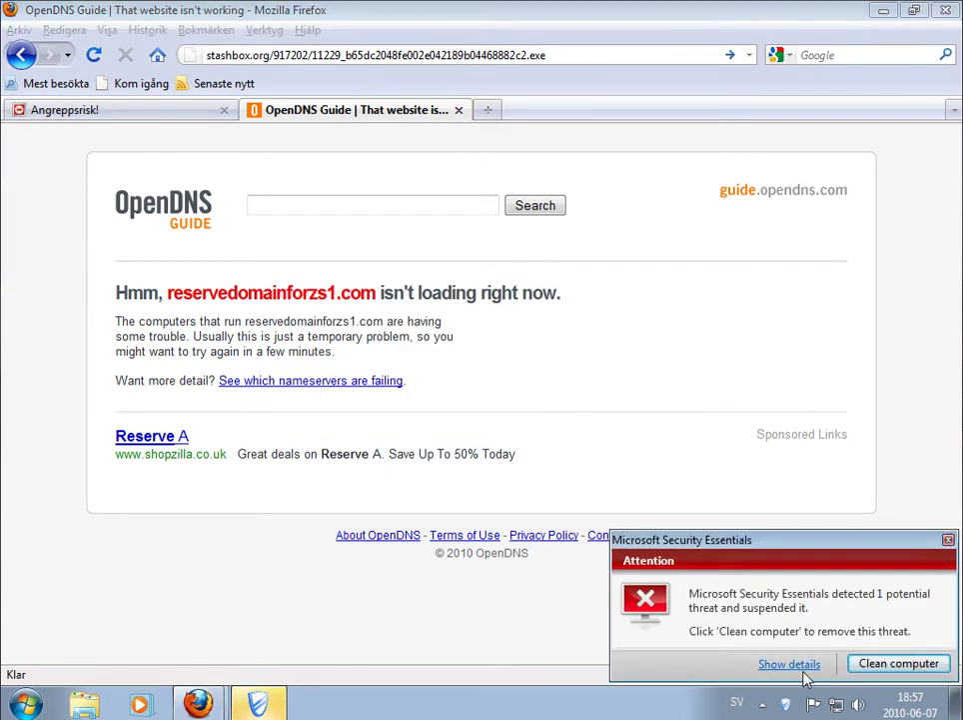
# Step: Quarantine the Momibot backdoor in Security Essentials and leave the fake infected-items window
pyautogui.click(798, 666)
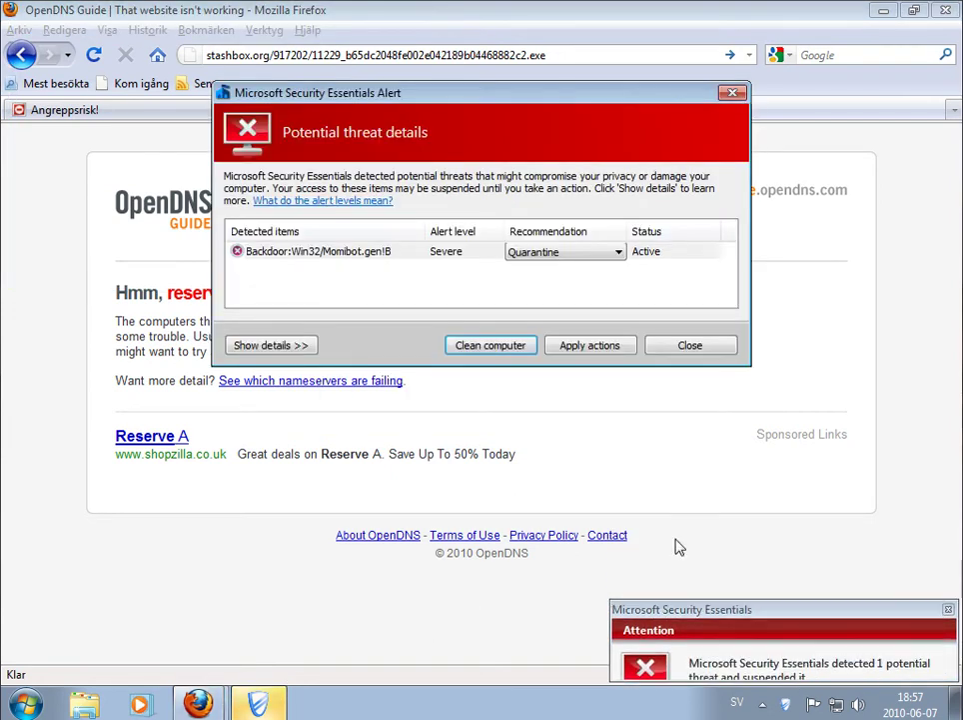
pyautogui.click(491, 345)
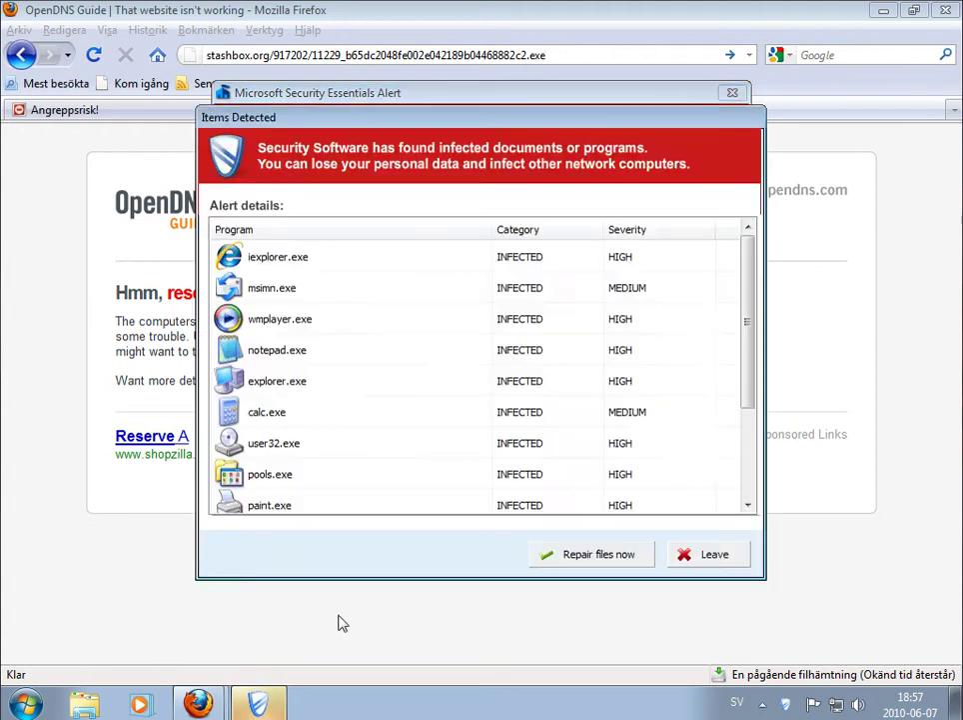
pyautogui.click(707, 552)
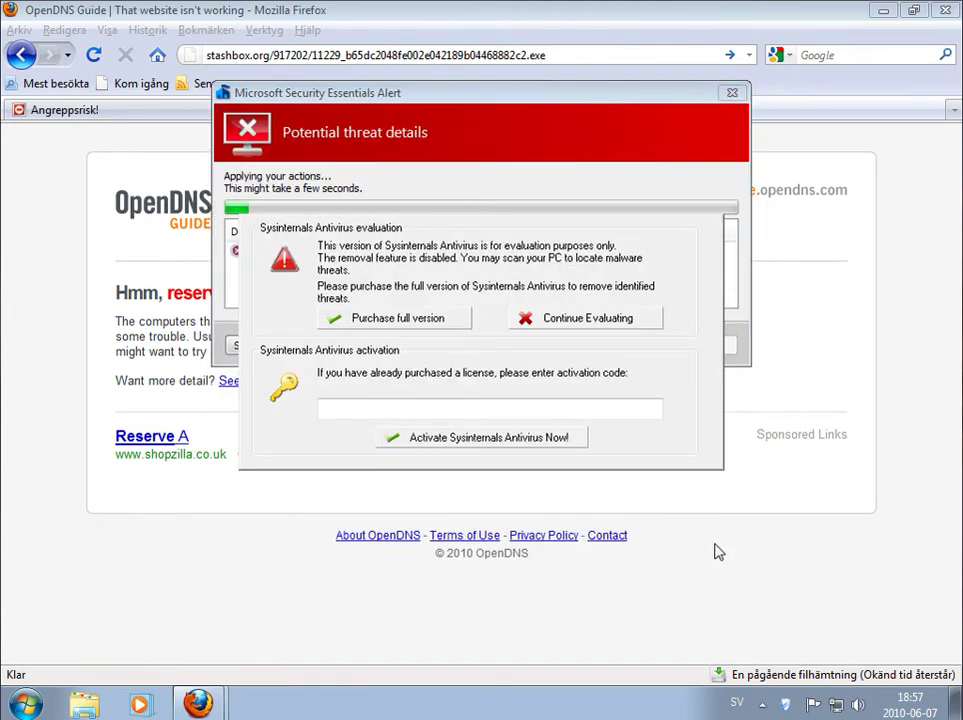
# Step: Choose Continue Evaluating and Yes in the fake antivirus prompts, then show Firefox's downloads list
pyautogui.click(611, 322)
pyautogui.click(448, 362)
pyautogui.moveTo(198, 705)
pyautogui.click(236, 675)
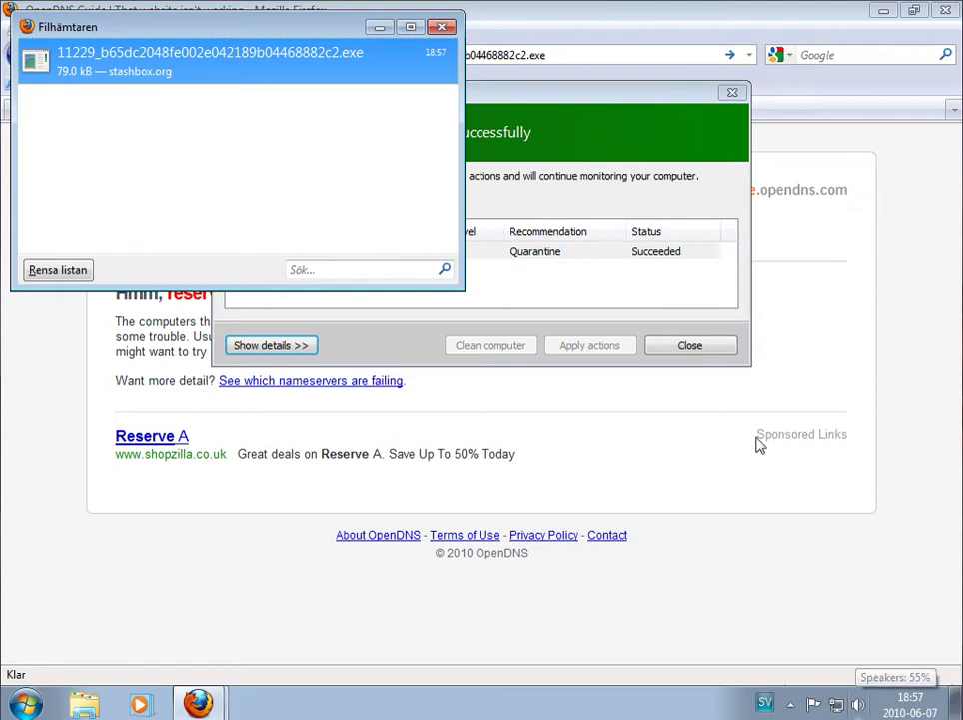
# Step: Close the threat alert and submit the admparsee.exe sample to Microsoft
pyautogui.click(714, 350)
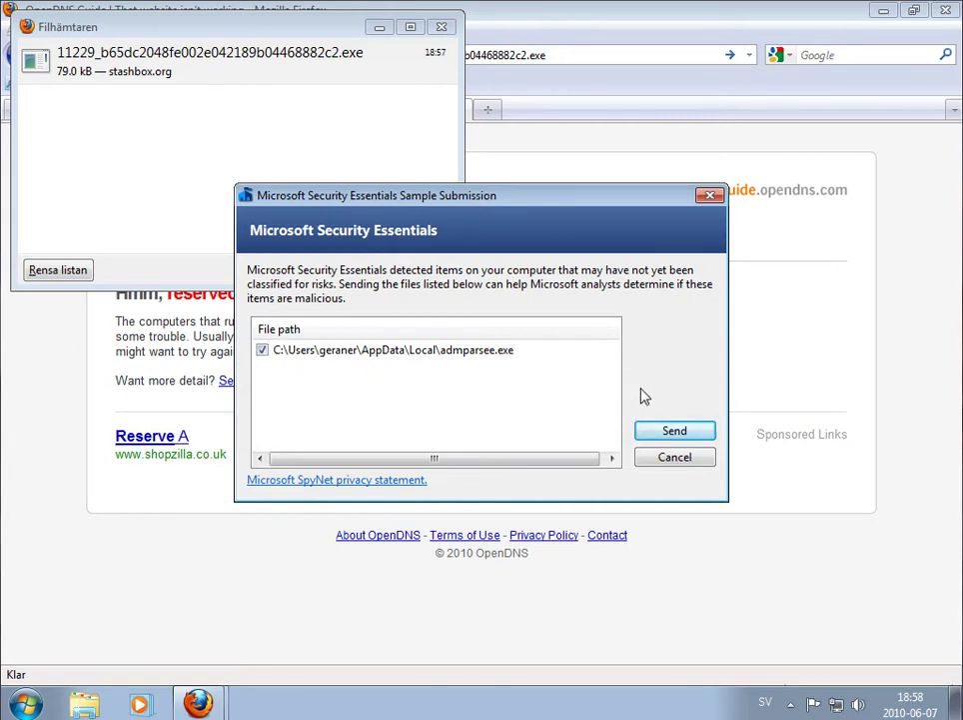
pyautogui.click(690, 436)
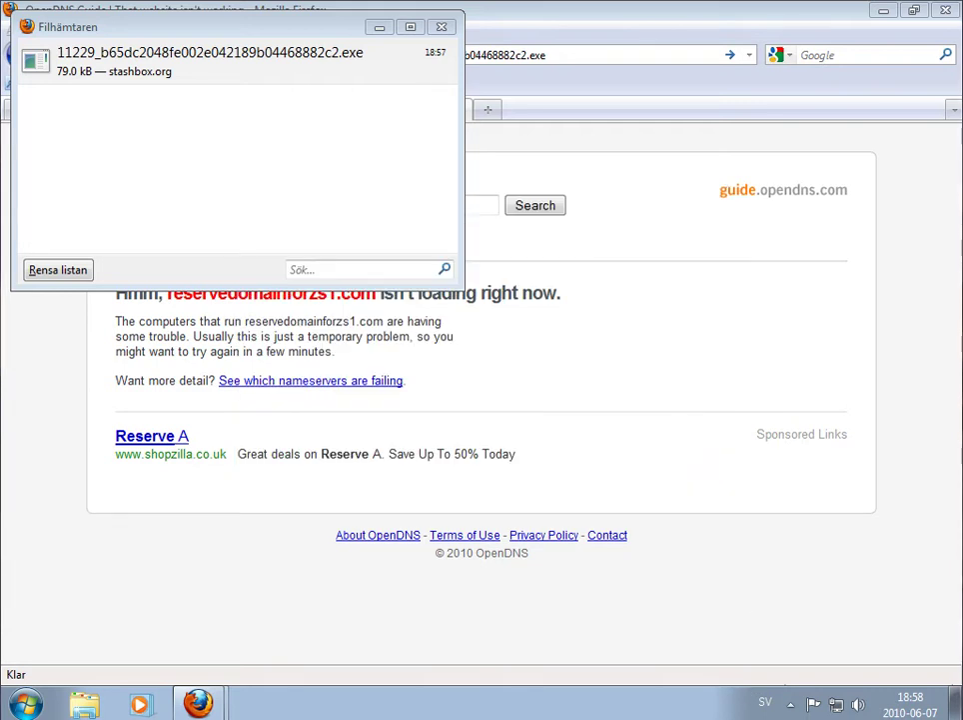
# Step: Load the chiklomba.com slkoeg.pdf link past the attack-site warning, then copy the next URL
pyautogui.rightClick(594, 600)
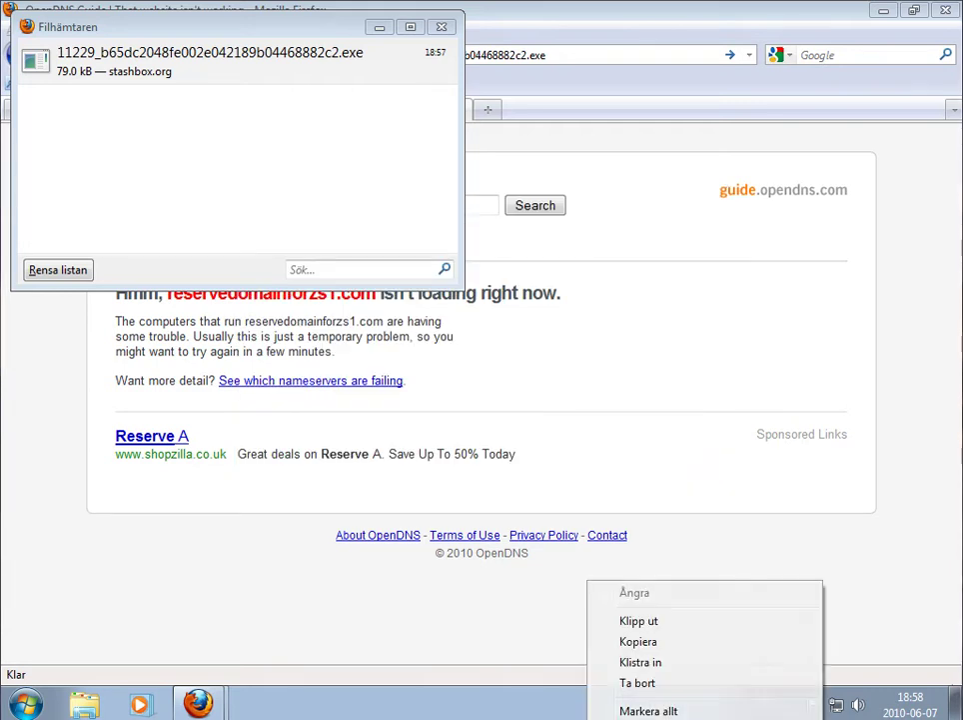
pyautogui.click(660, 643)
pyautogui.click(611, 302)
pyautogui.rightClick(445, 58)
pyautogui.click(477, 142)
pyautogui.press('Return')
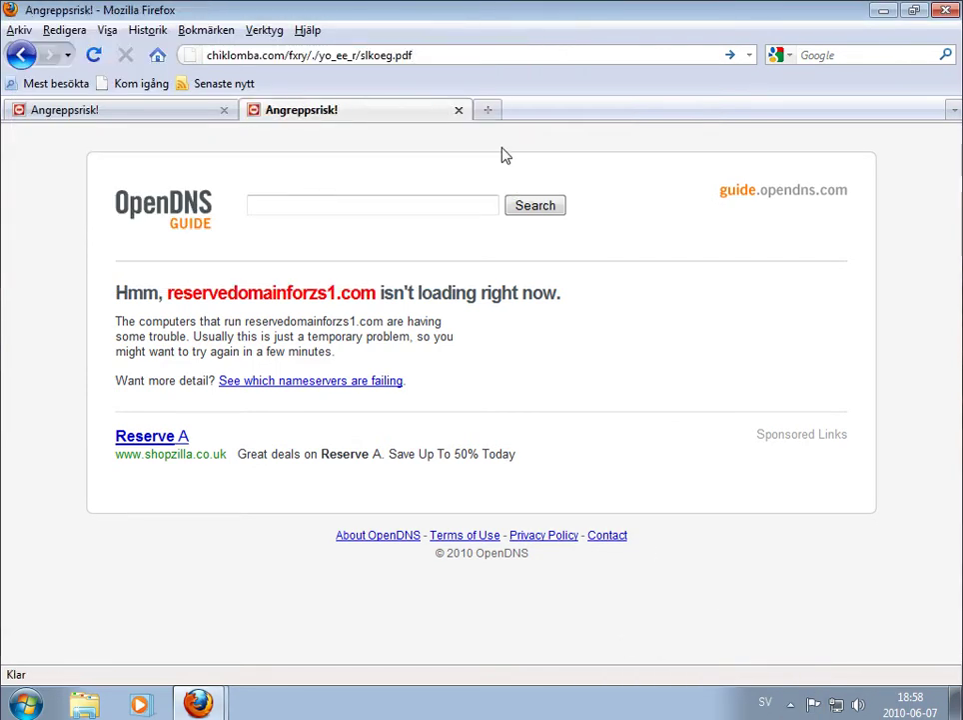
pyautogui.click(770, 459)
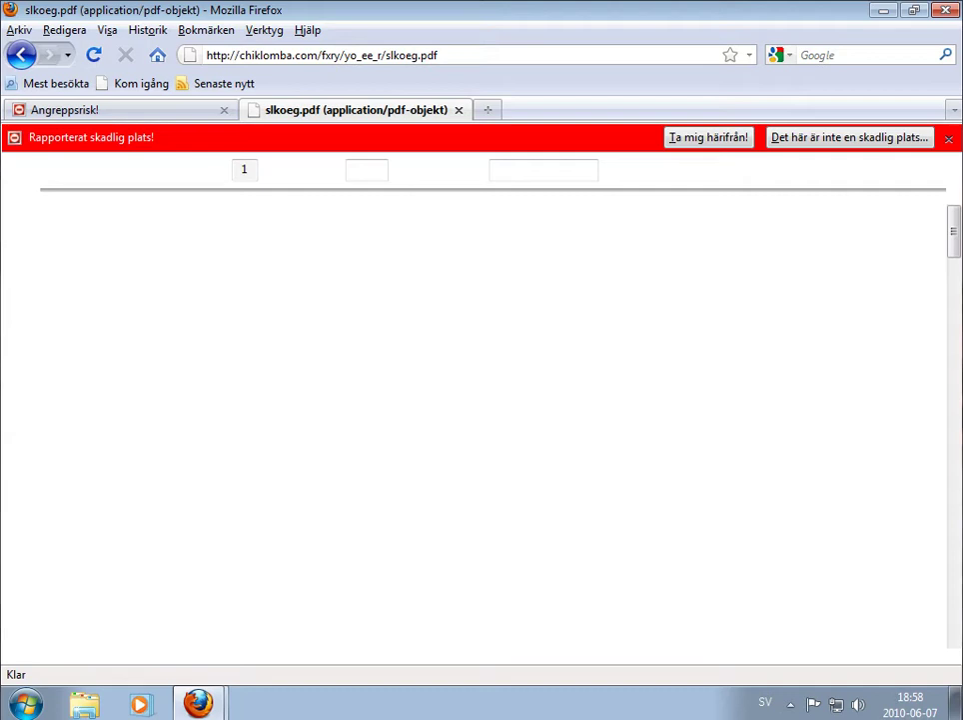
pyautogui.rightClick(886, 599)
pyautogui.click(905, 650)
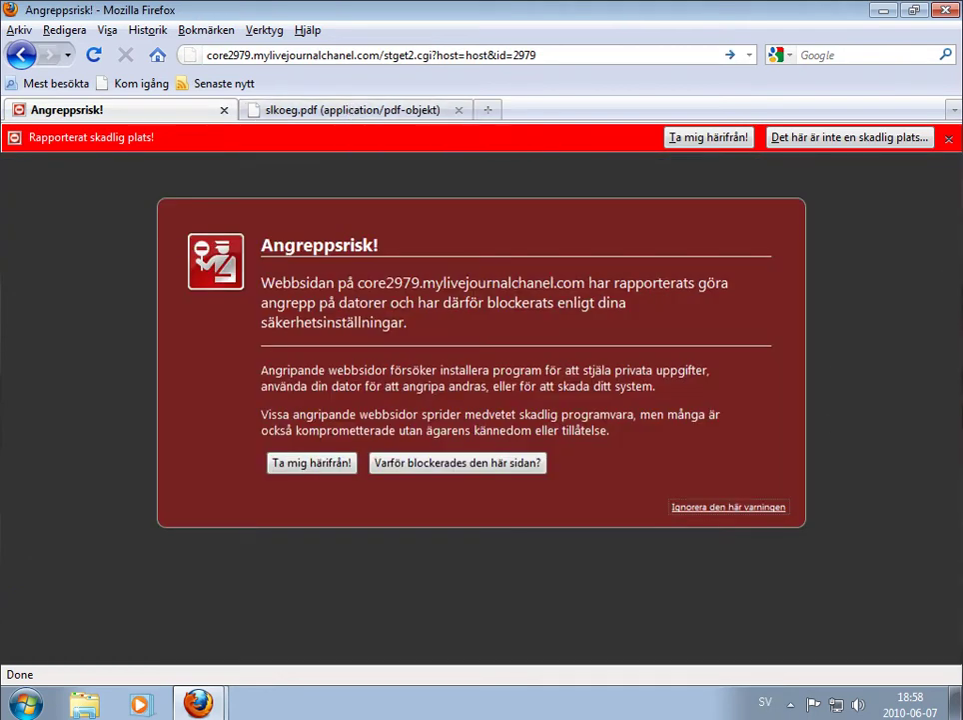
# Step: Switch to the slkoeg.pdf tab, close the fake warning balloon, and paste the copied address
pyautogui.click(352, 108)
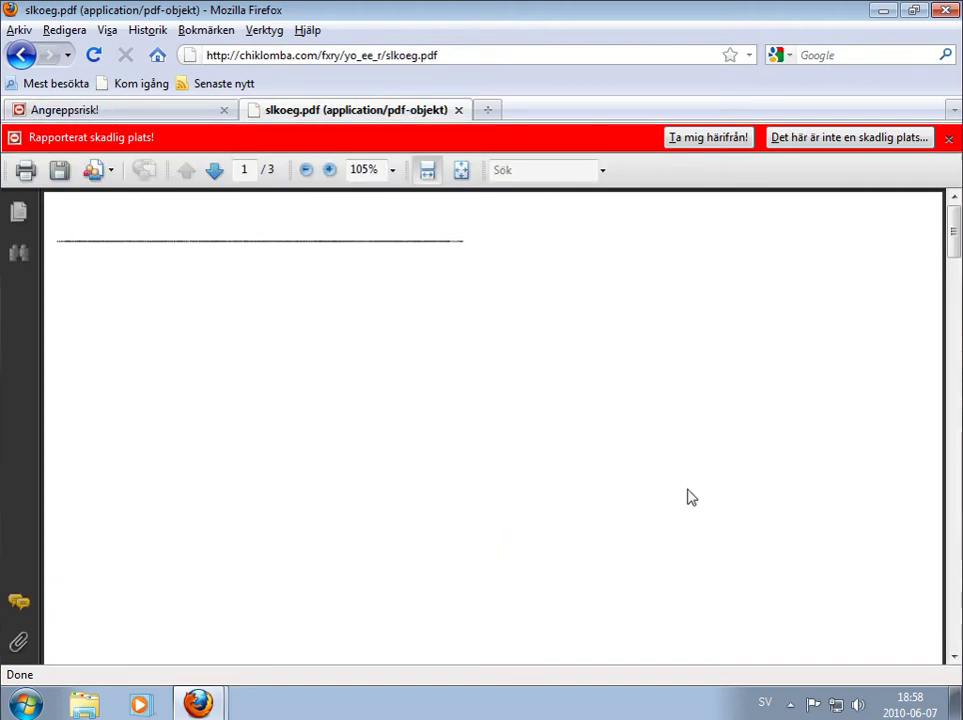
pyautogui.scroll(-1, 933, 258)
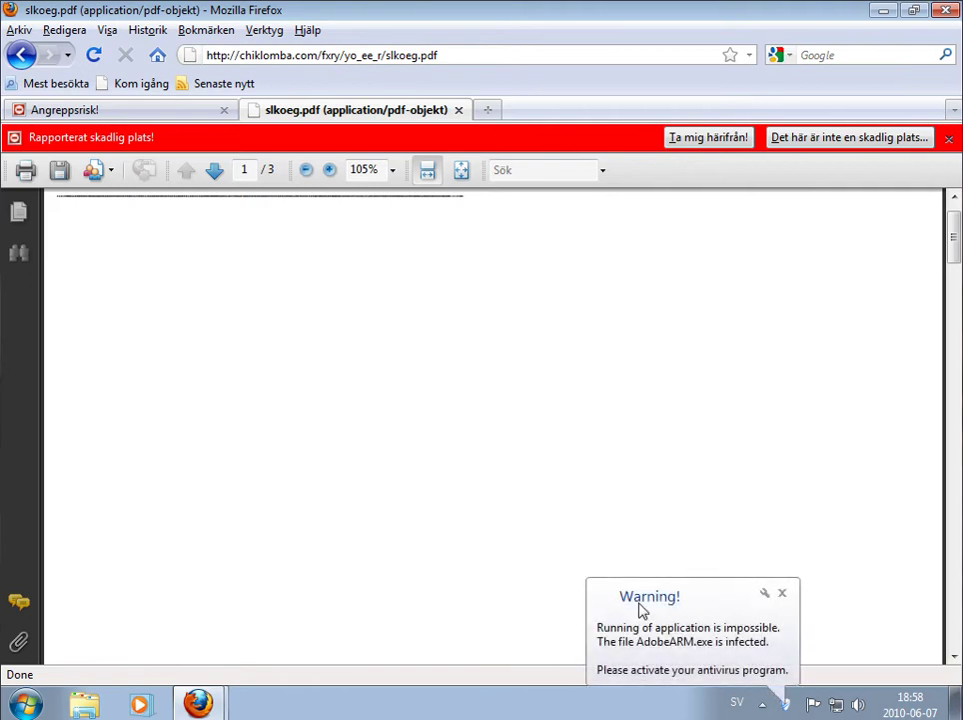
pyautogui.click(786, 596)
pyautogui.click(440, 58)
pyautogui.rightClick(439, 59)
pyautogui.click(512, 147)
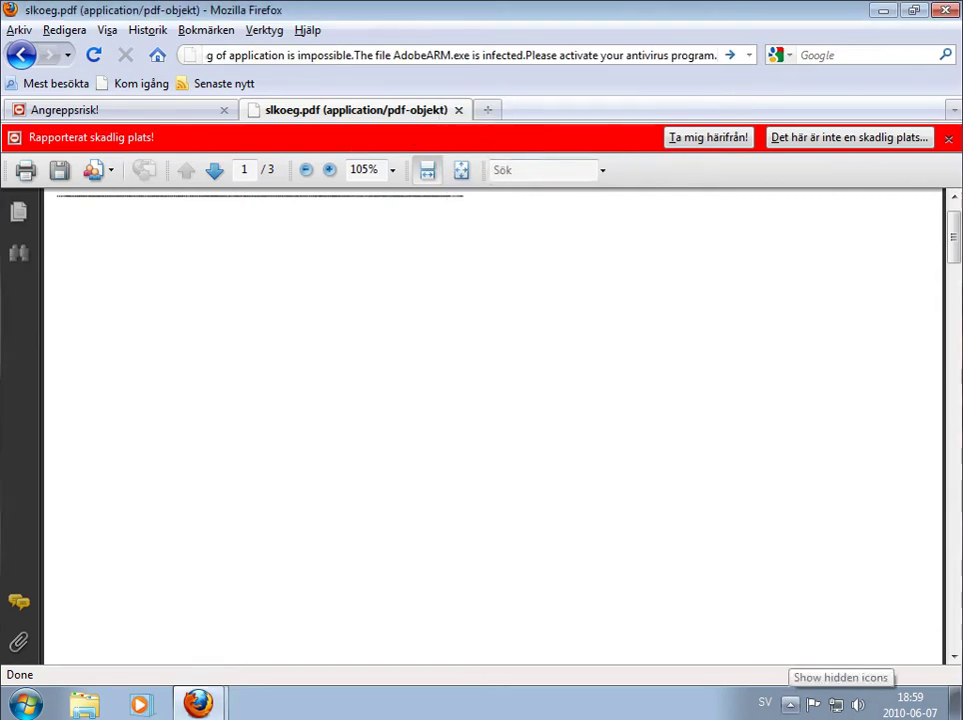
# Step: Load great-blue-tube.com/xplaymovie.php?id=45312 in that tab, ignoring the attack-site warning
pyautogui.rightClick(919, 694)
pyautogui.click(918, 660)
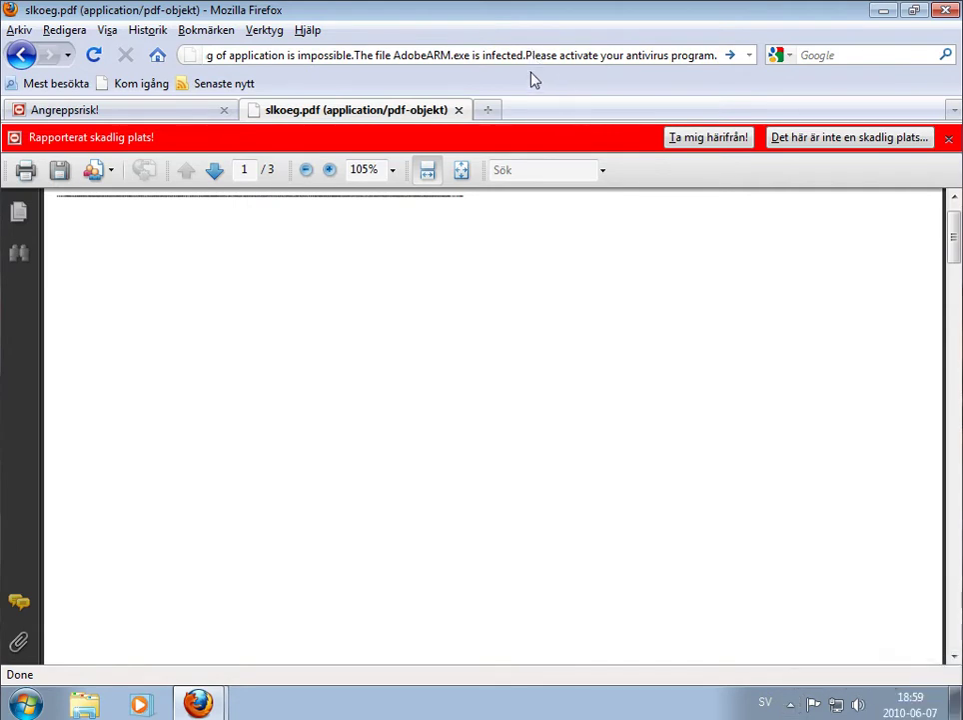
pyautogui.click(531, 58)
pyautogui.tripleClick(531, 58)
pyautogui.rightClick(530, 57)
pyautogui.click(589, 138)
pyautogui.press('Return')
pyautogui.click(767, 457)
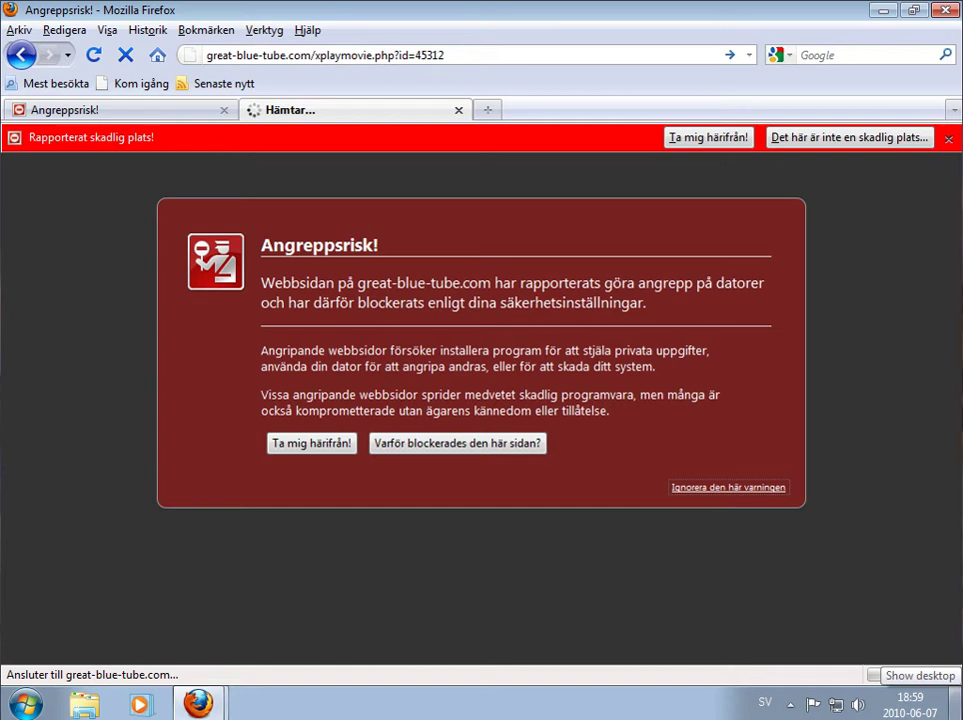
# Step: Load the downloadfreenow.in movie.exe address in the first tab and save movie.exe
pyautogui.rightClick(697, 583)
pyautogui.click(738, 646)
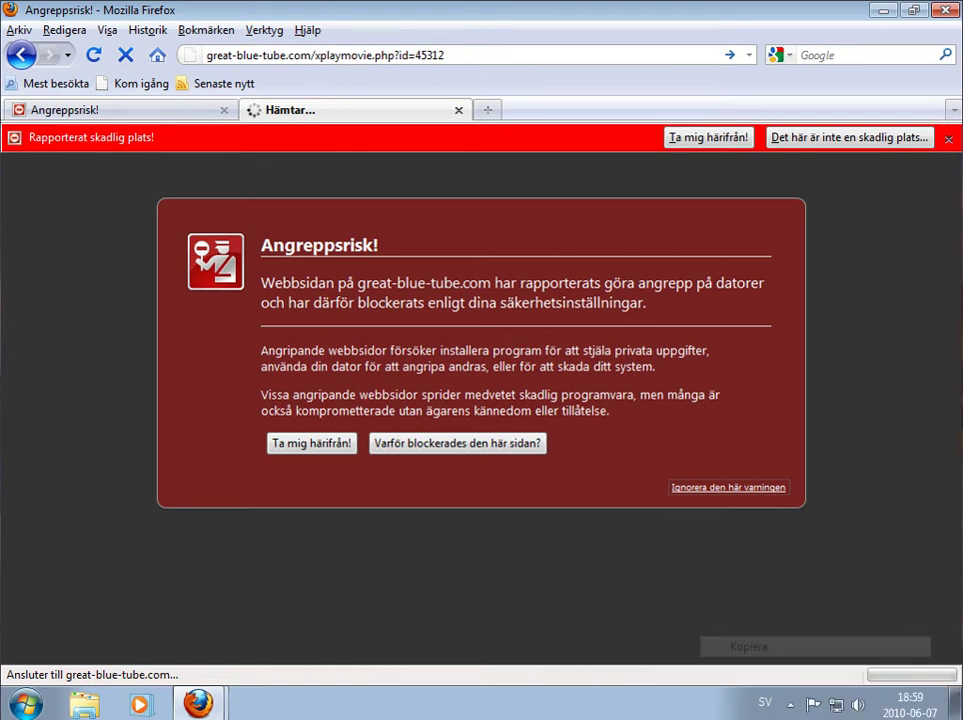
pyautogui.click(222, 117)
pyautogui.click(290, 58)
pyautogui.rightClick(290, 58)
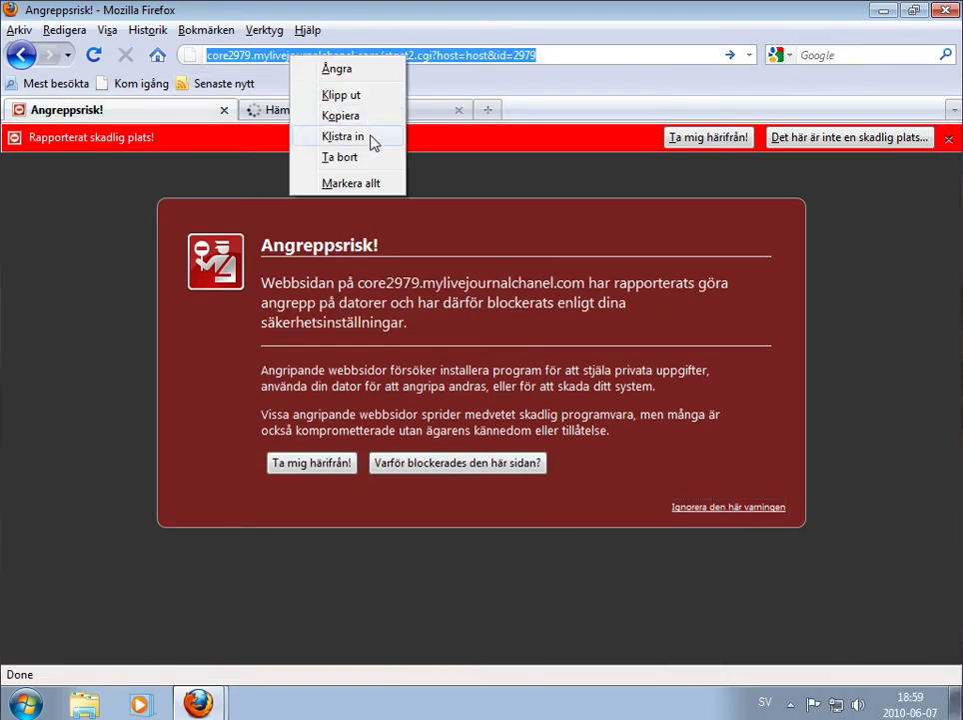
pyautogui.click(343, 136)
pyautogui.press('Return')
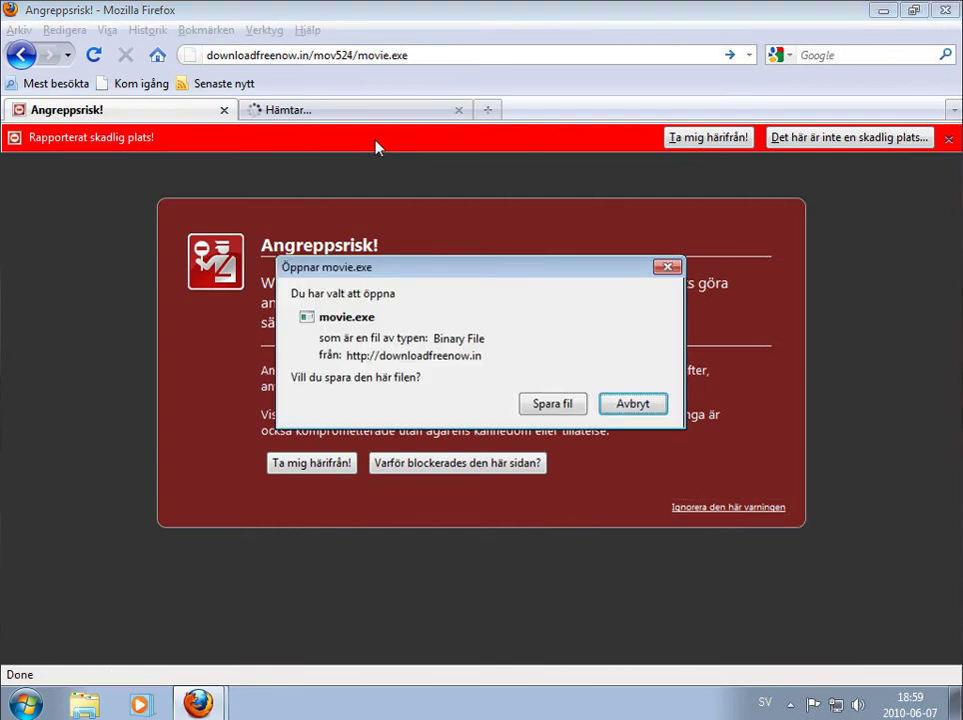
pyautogui.click(572, 403)
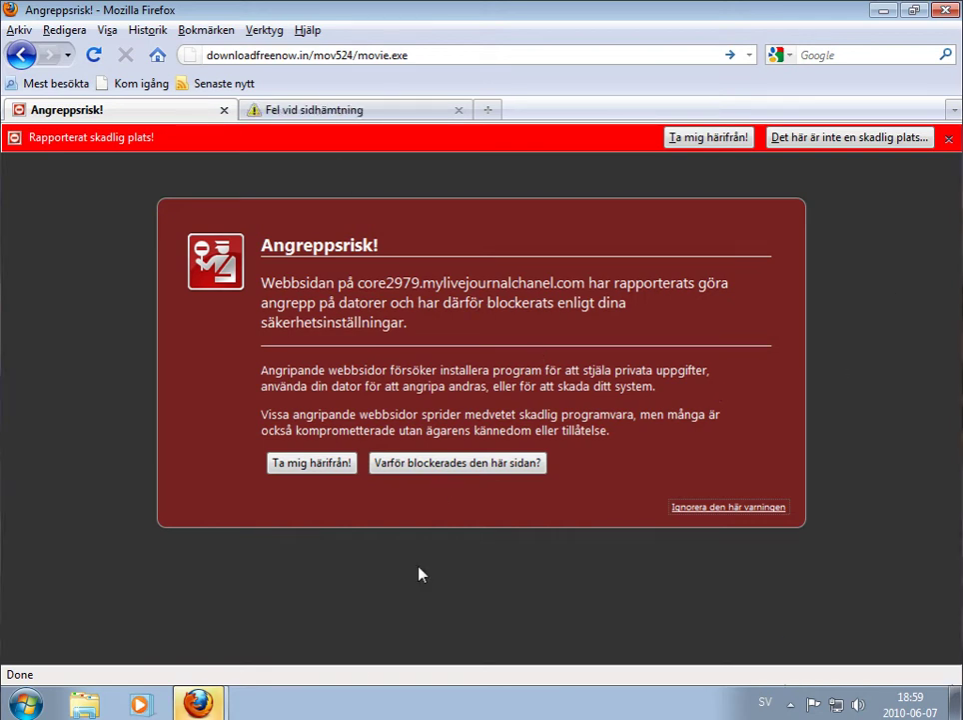
# Step: Run movie.exe from Firefox's downloads list, allowing it despite the security warning
pyautogui.moveTo(200, 704)
pyautogui.click(243, 648)
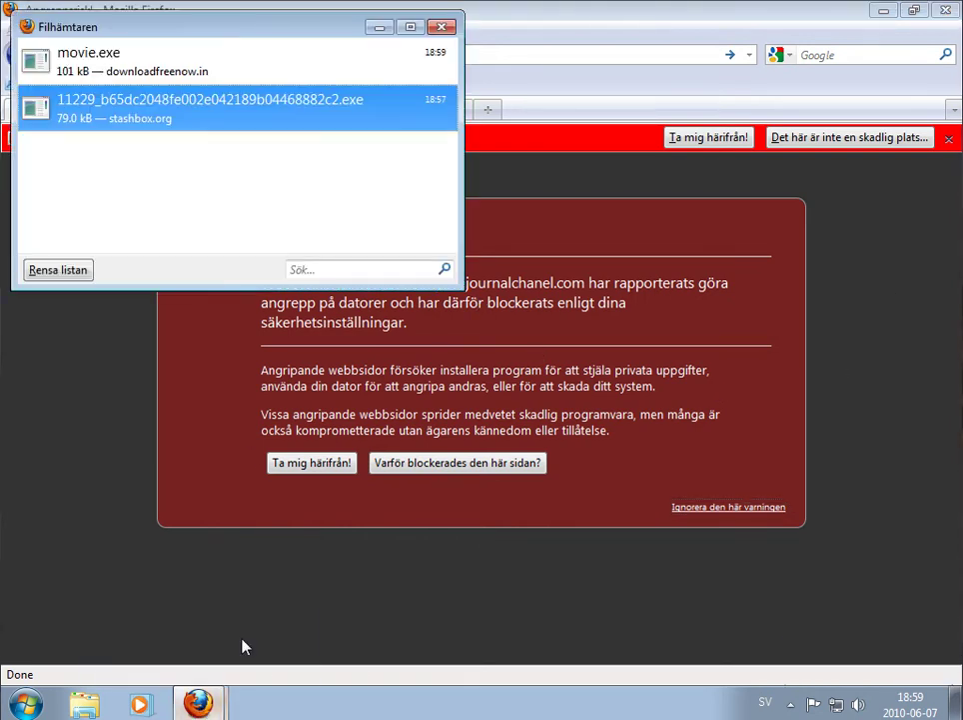
pyautogui.doubleClick(80, 72)
pyautogui.click(533, 368)
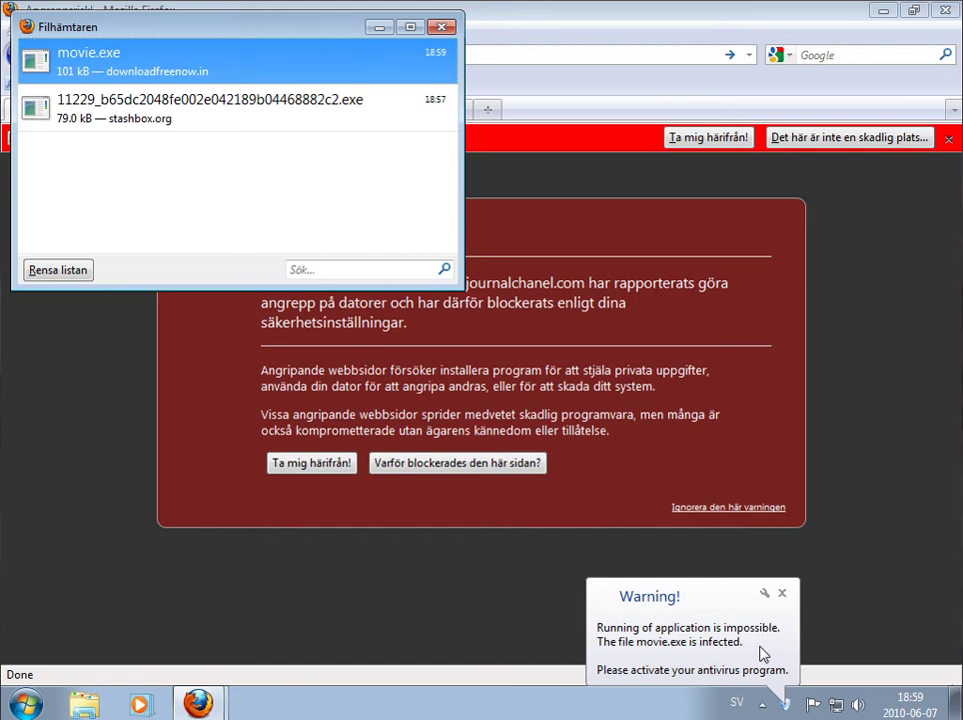
# Step: Close the fake warnings and Sysinternals Antivirus (Continue Evaluating, Yes), then return to the second tab
pyautogui.click(722, 678)
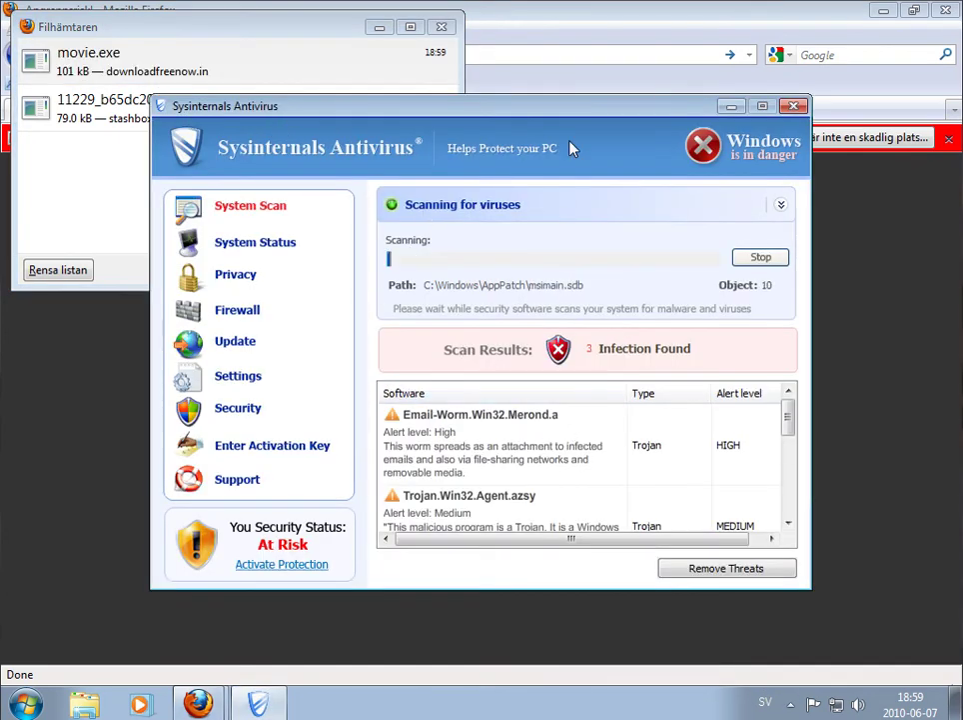
pyautogui.click(765, 630)
pyautogui.click(747, 585)
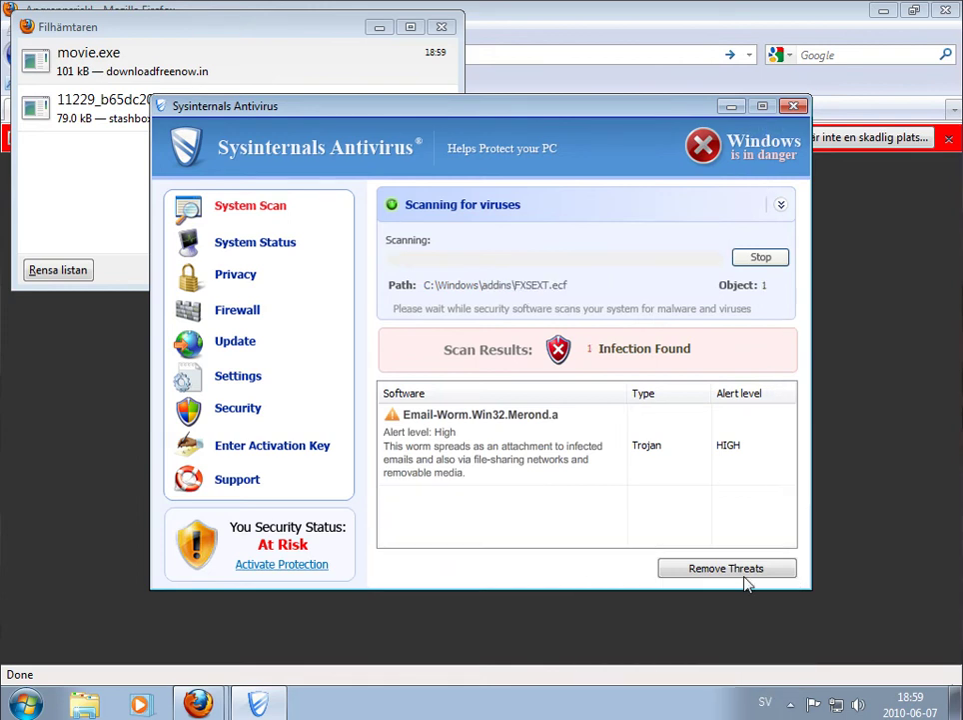
pyautogui.click(793, 106)
pyautogui.click(494, 322)
pyautogui.click(452, 356)
pyautogui.click(442, 29)
pyautogui.click(316, 109)
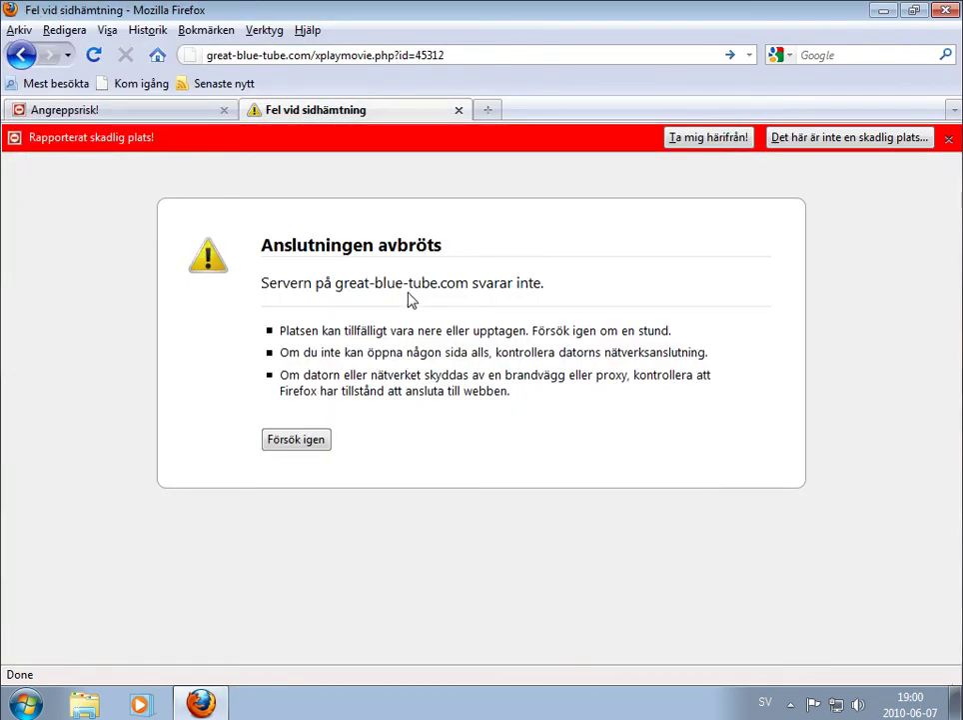
# Step: Close Firefox and let the unverified Sysinternals Antivirus program run
pyautogui.click(945, 10)
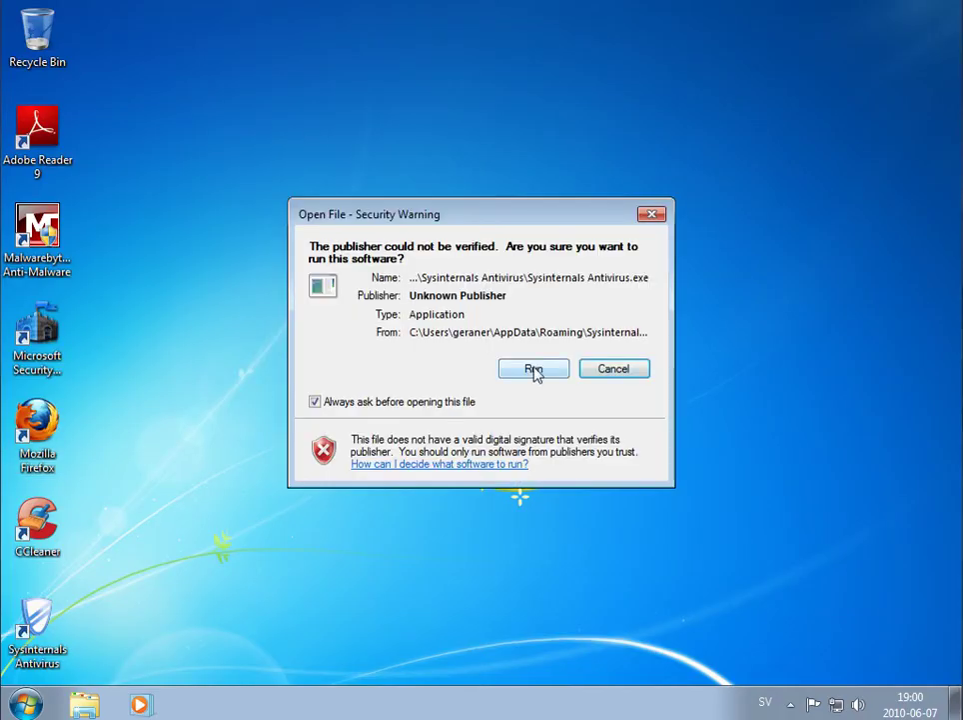
pyautogui.click(533, 370)
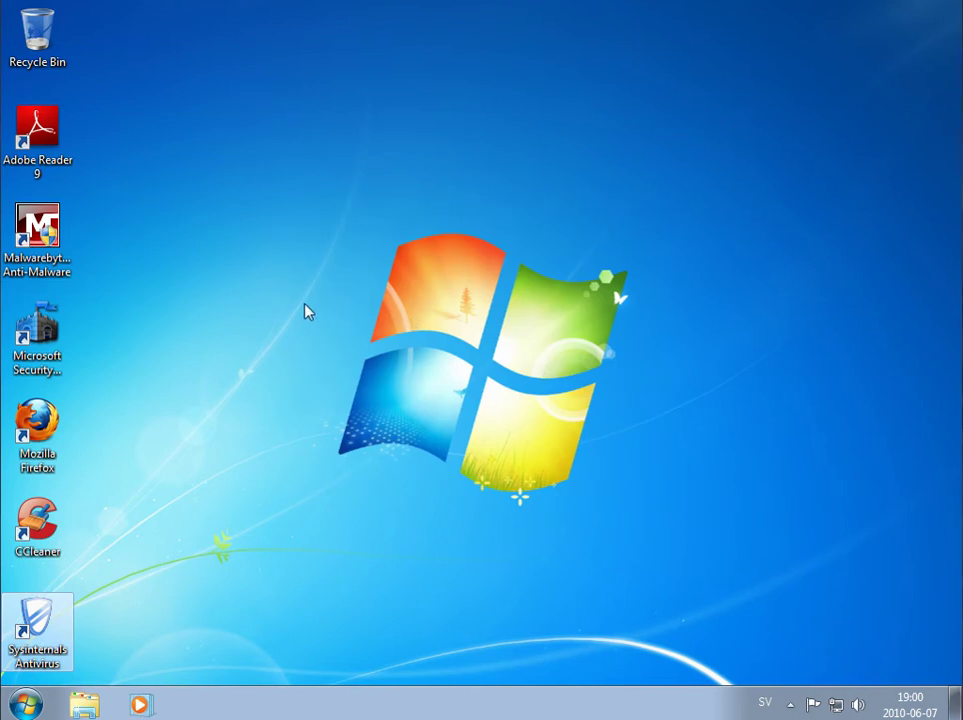
# Step: Open Microsoft Security Essentials from its notification-area icon
pyautogui.click(790, 703)
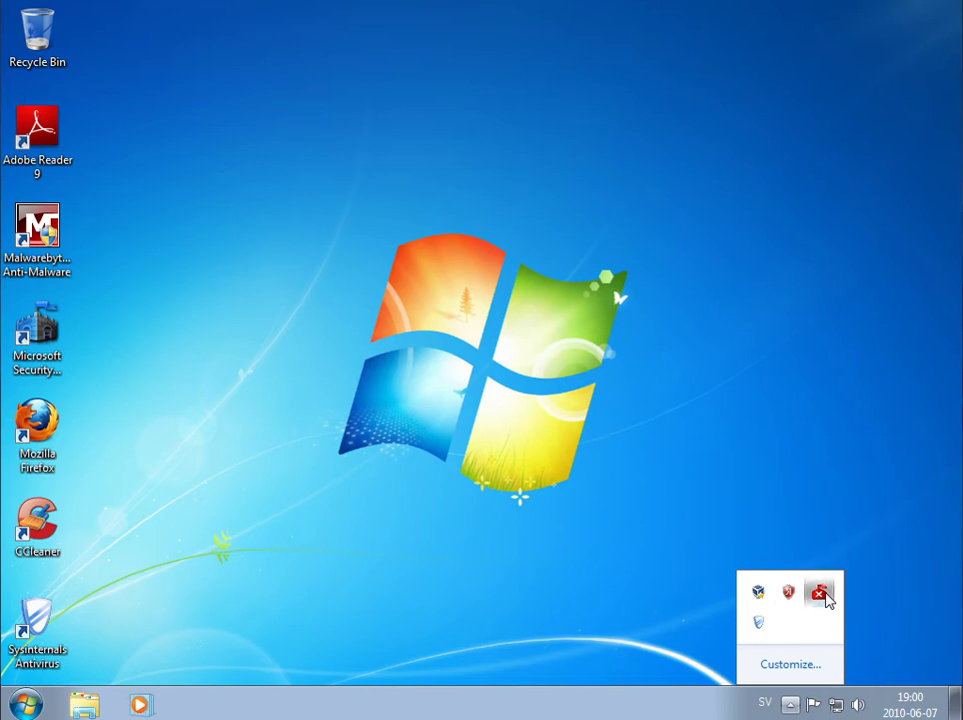
pyautogui.rightClick(826, 598)
pyautogui.click(816, 608)
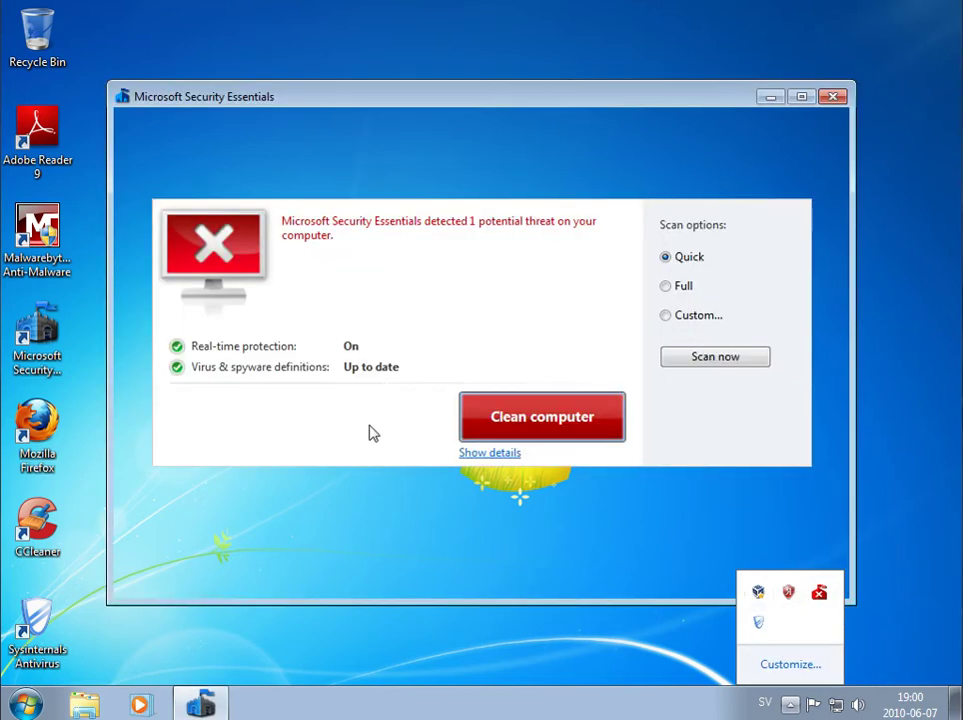
# Step: Clean the Meredrop trojan, close the removal alert, and start a Quick scan
pyautogui.click(490, 452)
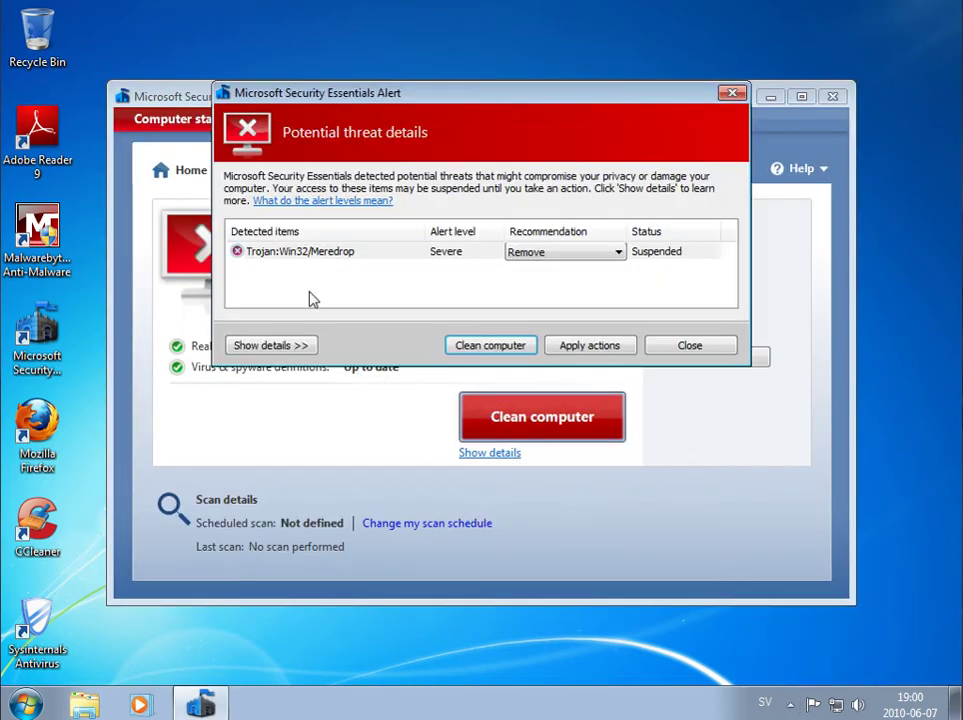
pyautogui.click(510, 349)
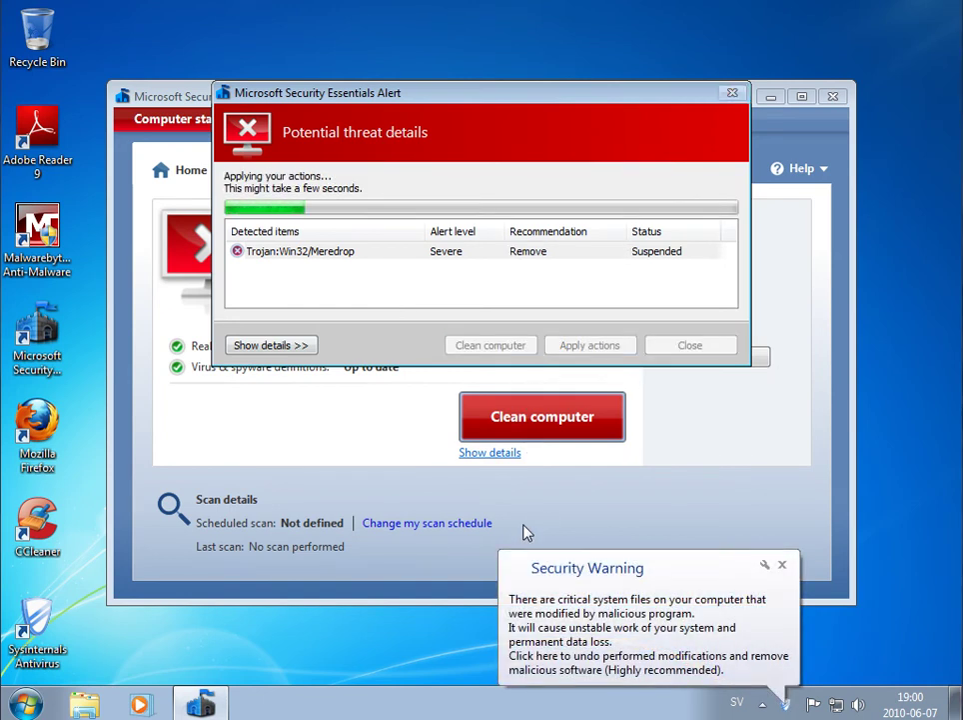
pyautogui.click(784, 564)
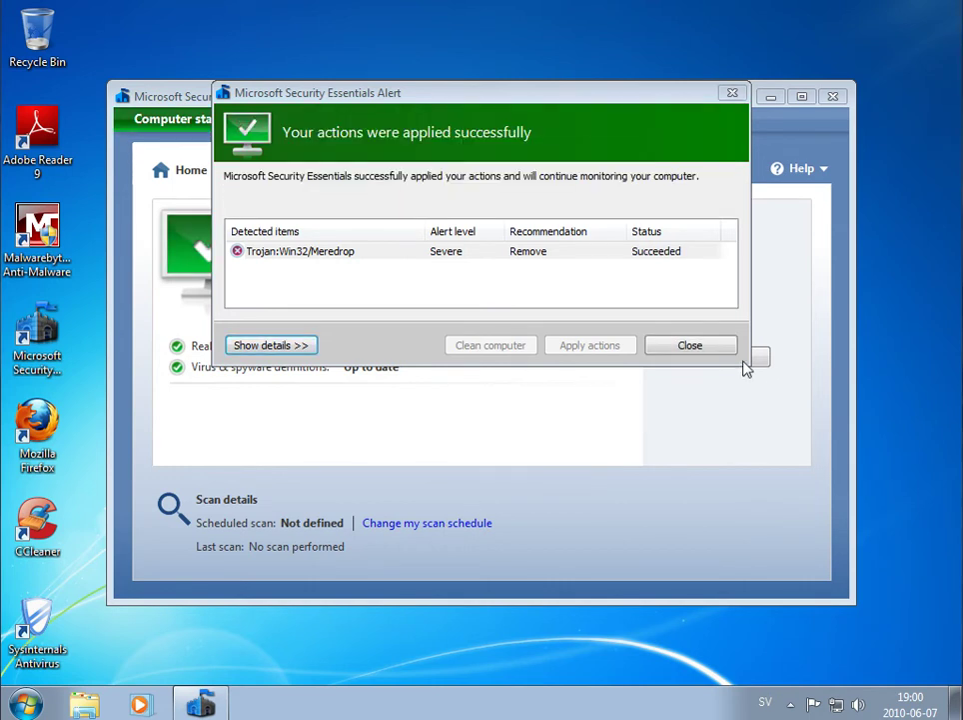
pyautogui.click(730, 349)
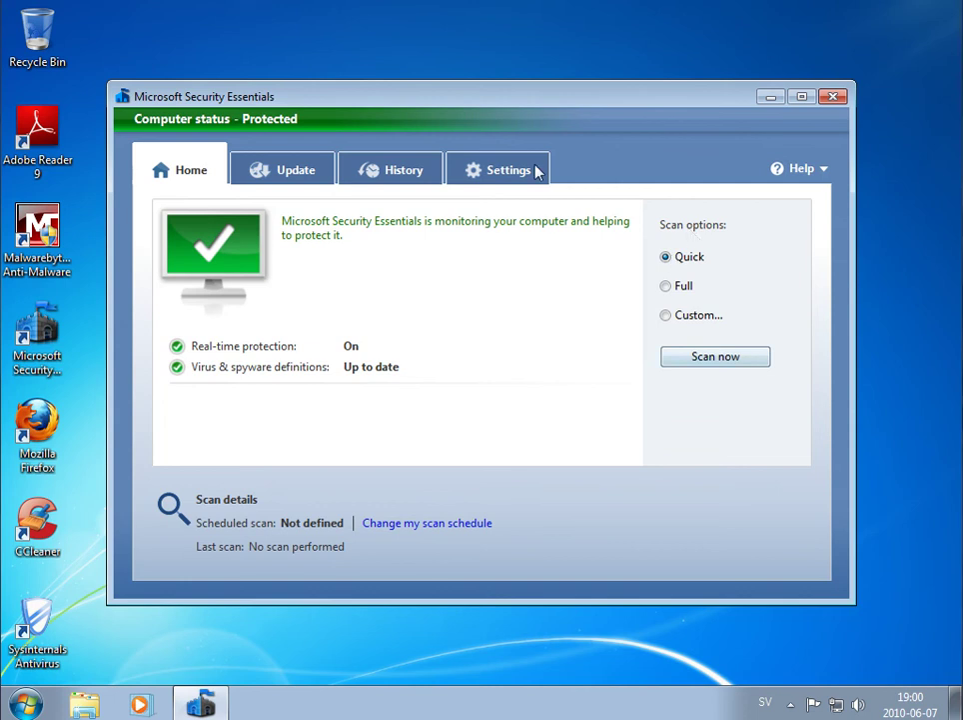
pyautogui.click(707, 357)
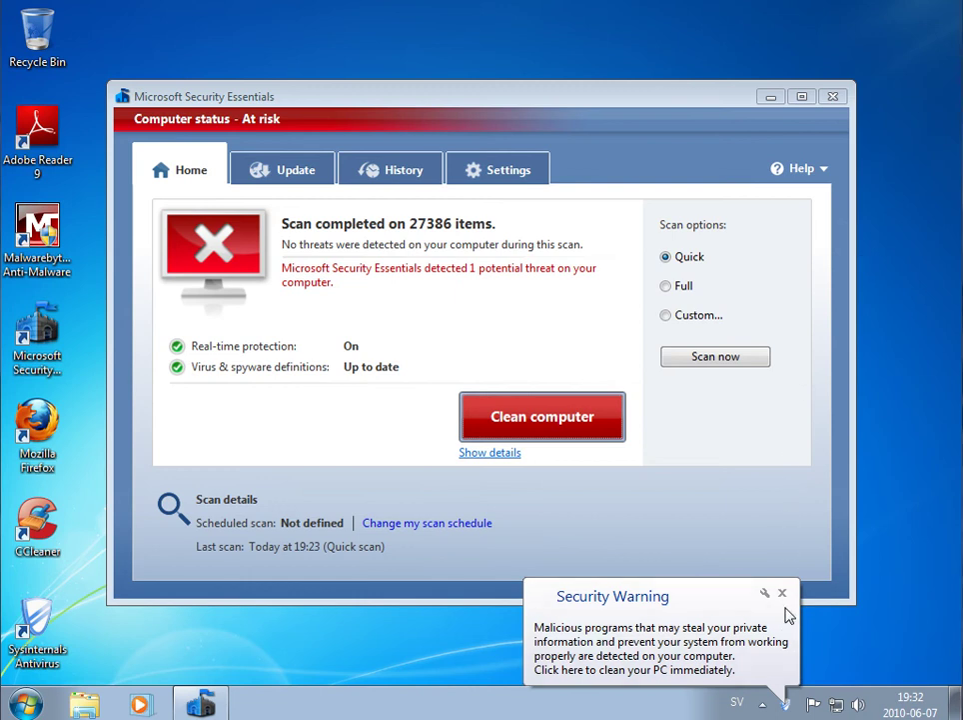
# Step: Clean the detected VirTool:Win32/Obfuscator.HG threat, dismissing the fake warning balloons
pyautogui.click(781, 594)
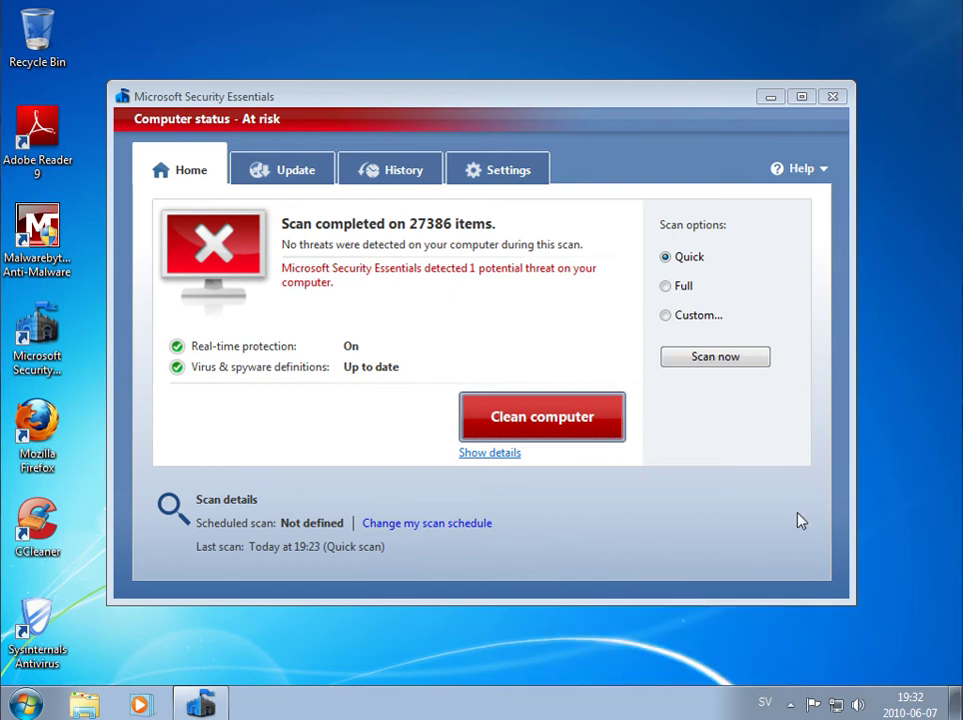
pyautogui.click(502, 458)
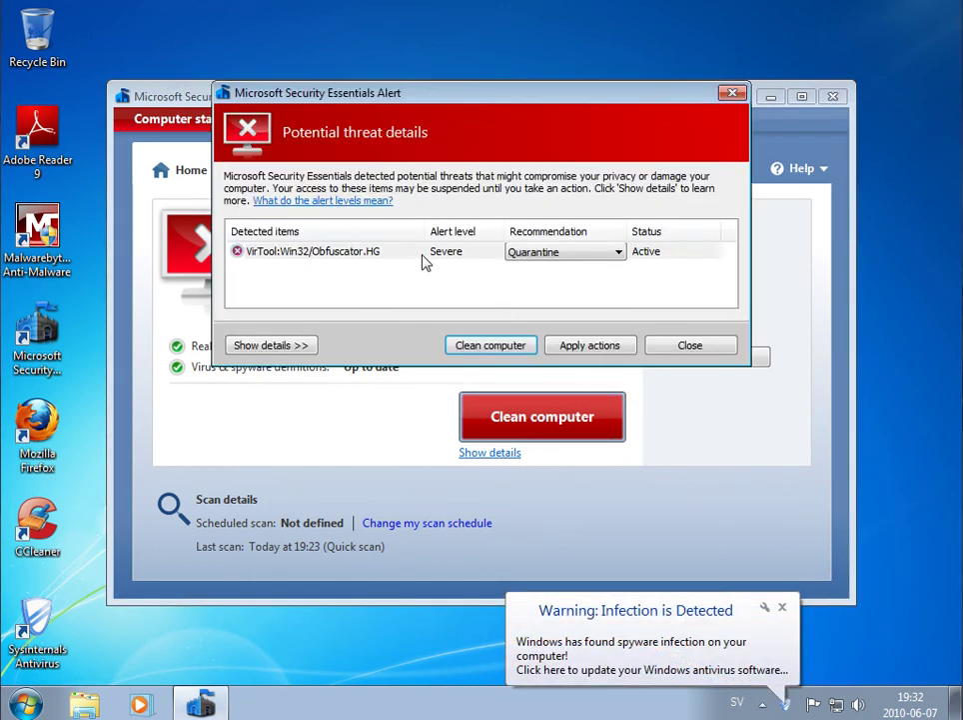
pyautogui.click(512, 346)
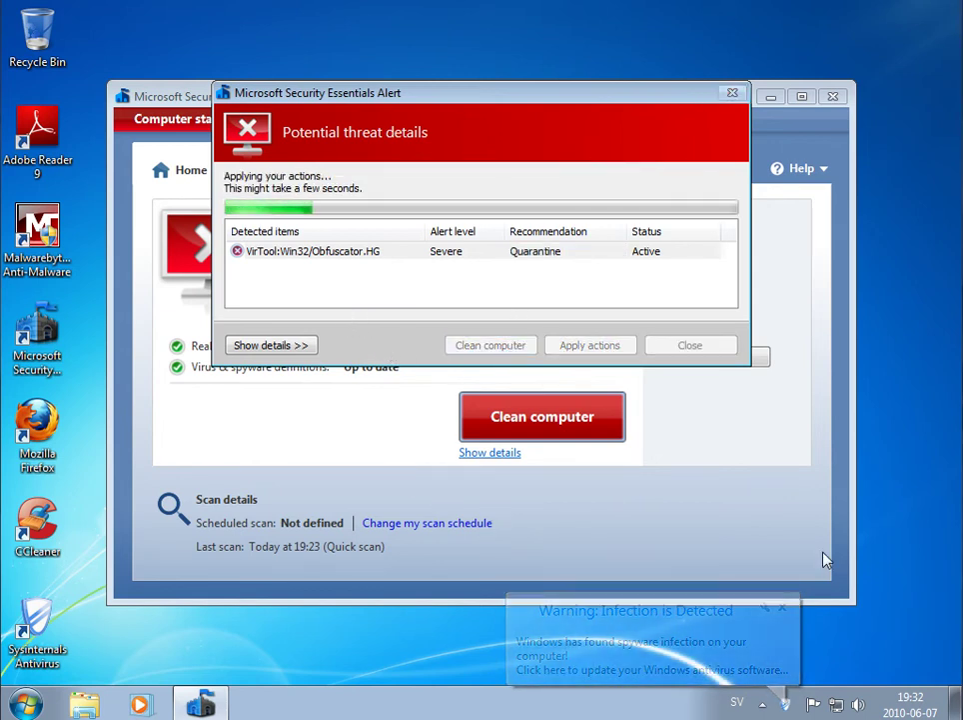
pyautogui.click(783, 609)
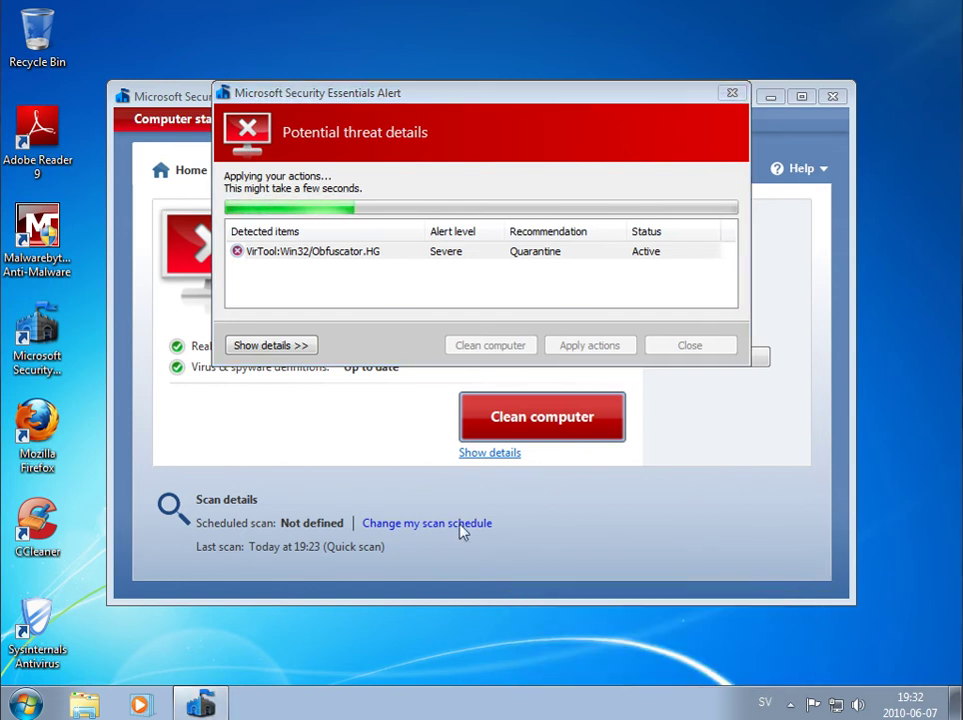
# Step: Launch Malwarebytes' Anti-Malware with administrator approval and close the actions-applied alert
pyautogui.click(37, 240)
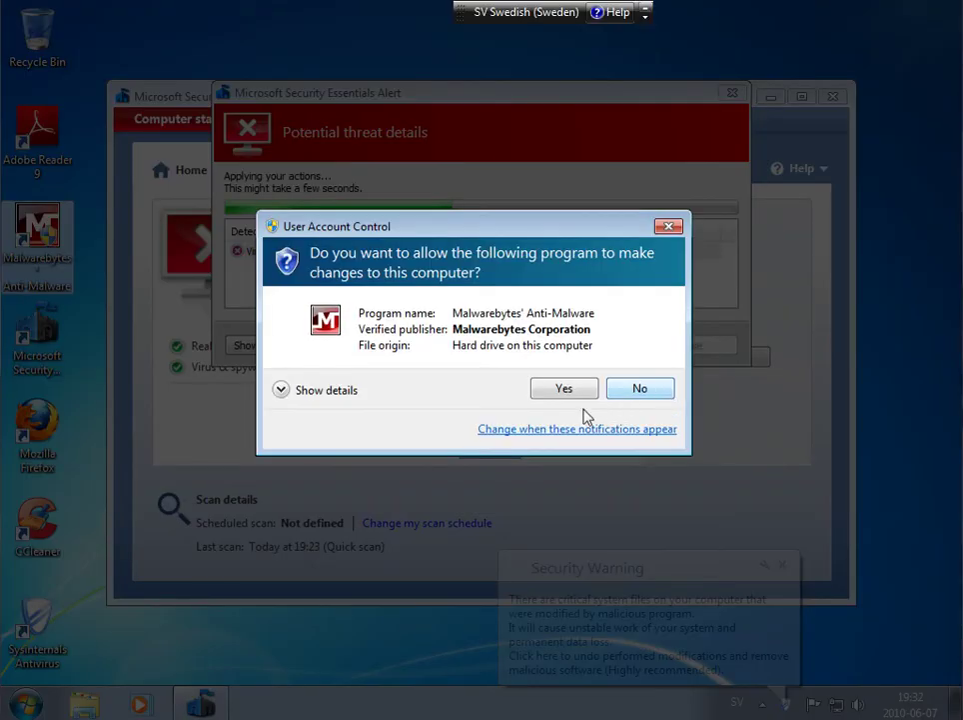
pyautogui.click(578, 392)
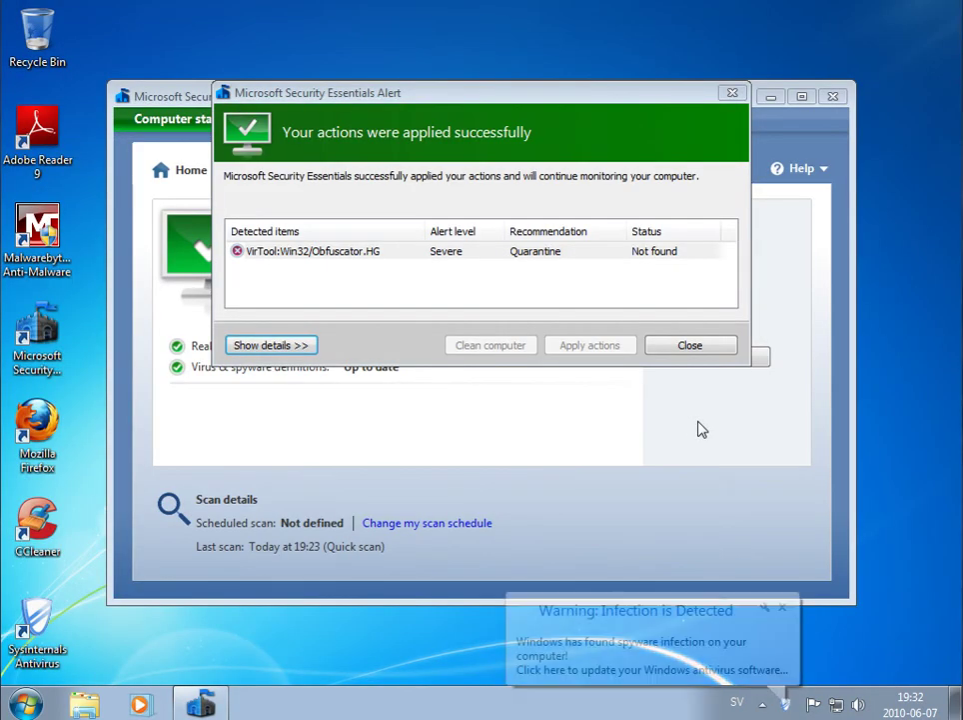
pyautogui.click(690, 345)
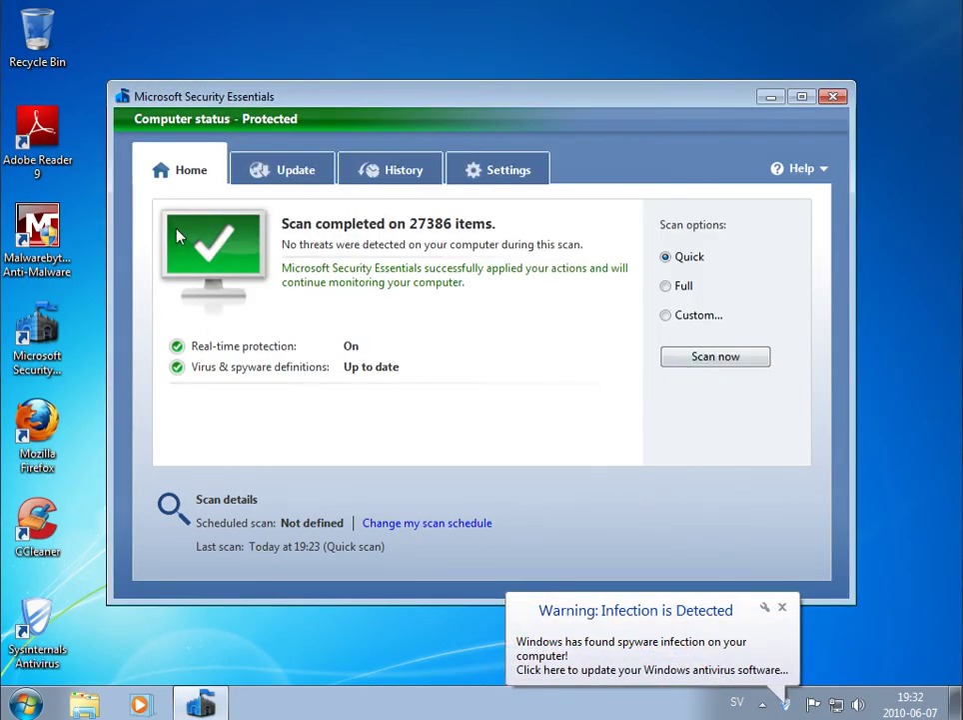
# Step: Close Security Essentials and dismiss the fake infection and security warning popups
pyautogui.click(841, 98)
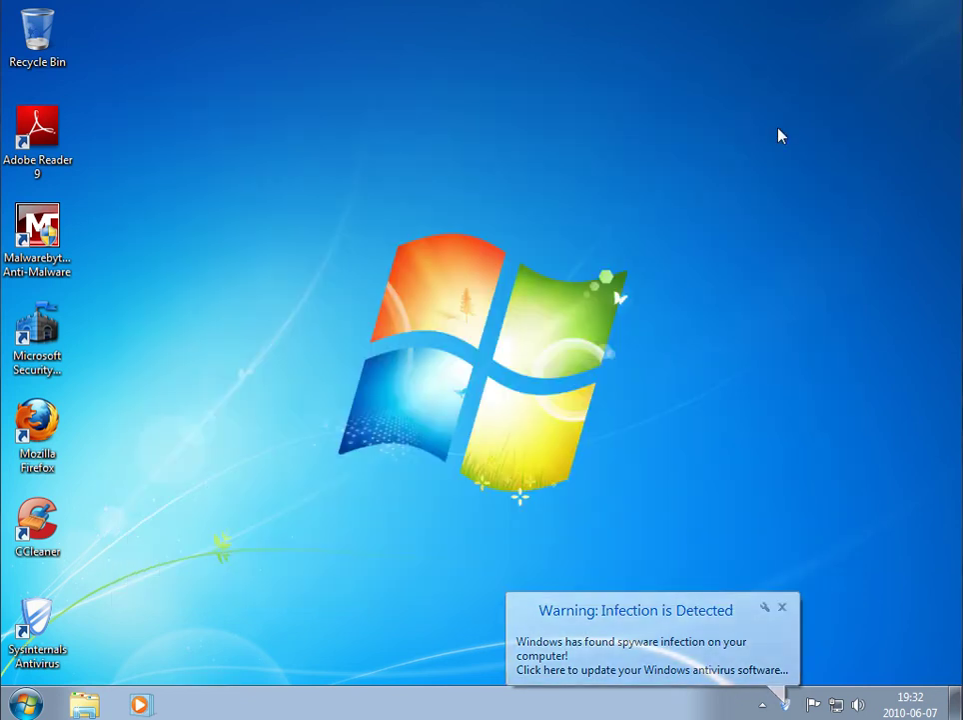
pyautogui.click(783, 608)
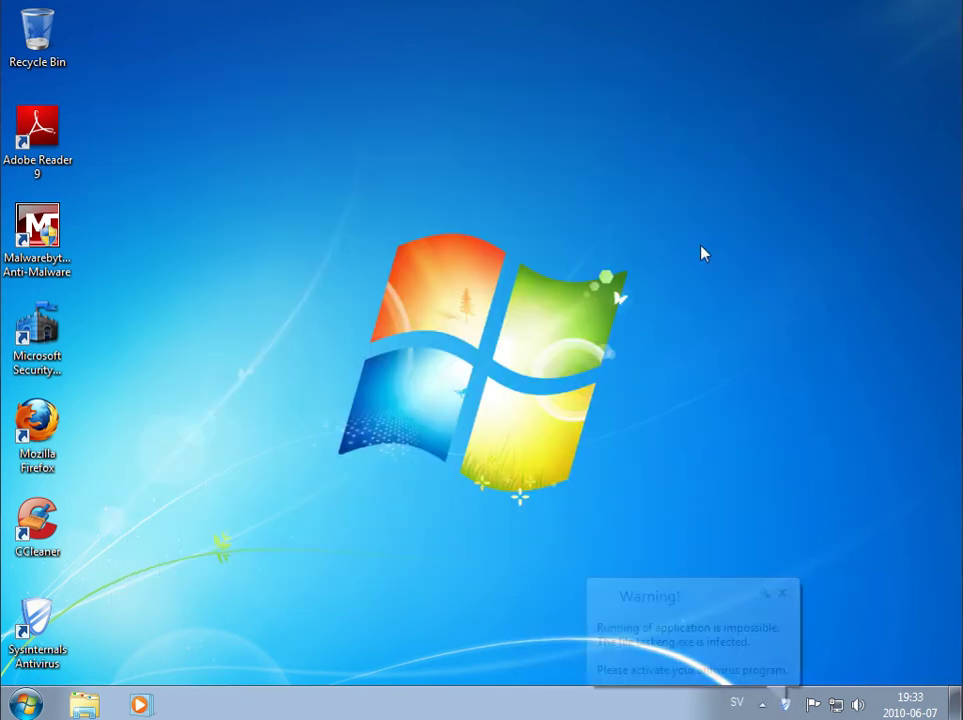
pyautogui.click(782, 595)
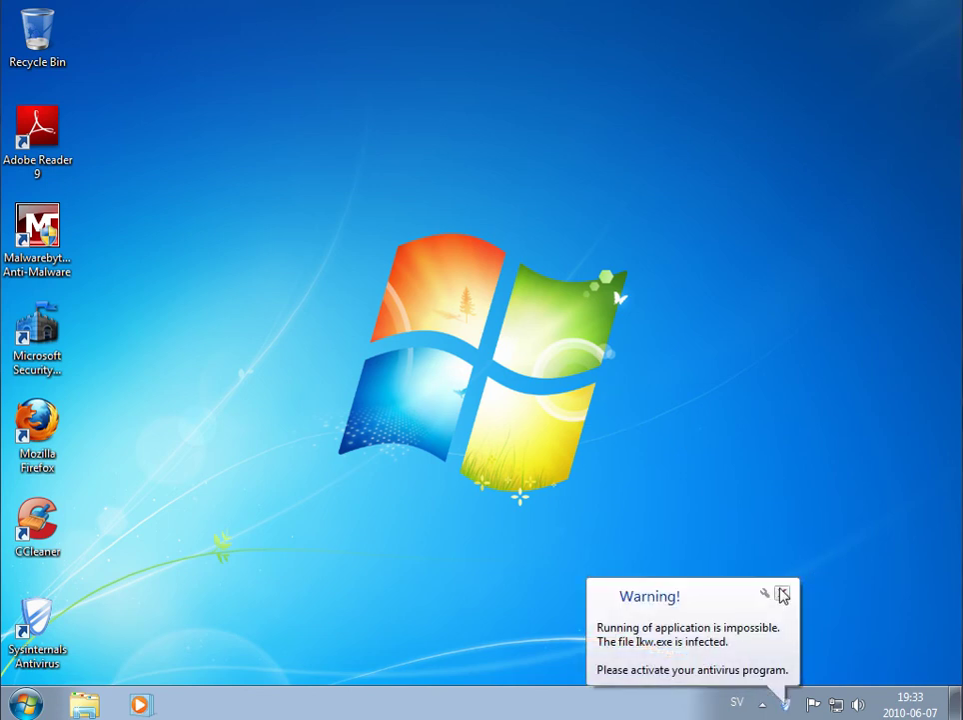
pyautogui.click(783, 595)
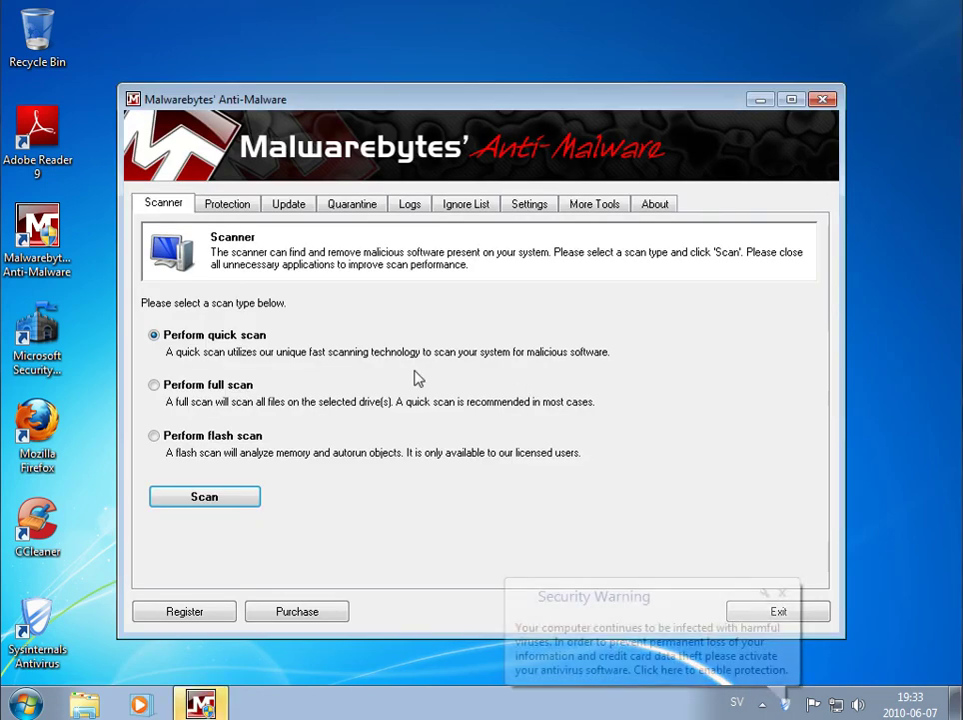
pyautogui.click(783, 594)
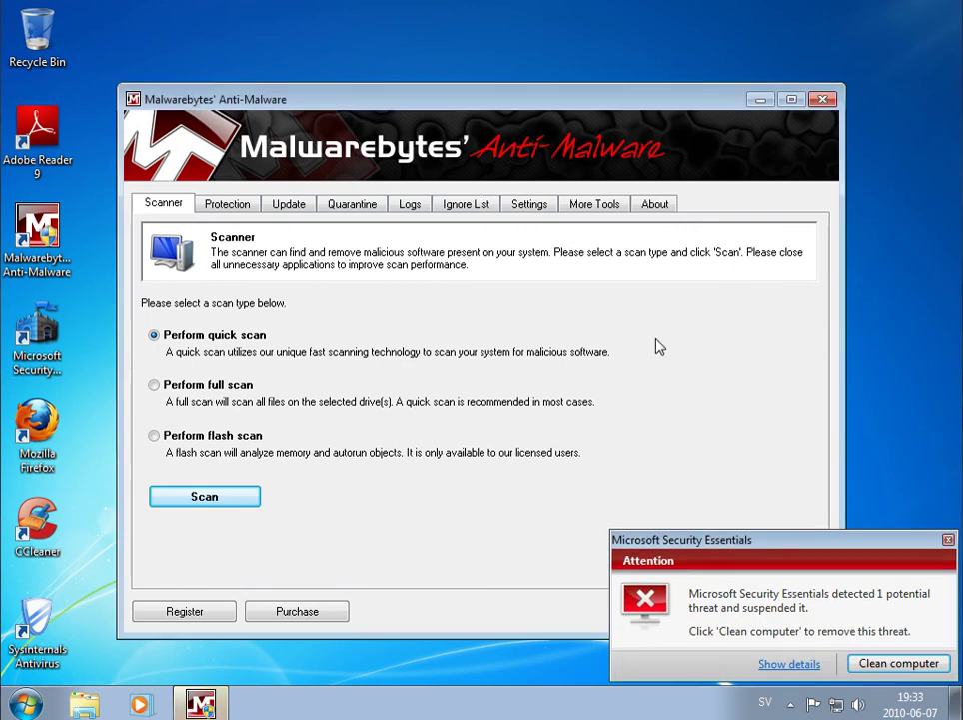
# Step: Clean the suspended Obfuscator.HG threat from its details view in Security Essentials
pyautogui.click(797, 666)
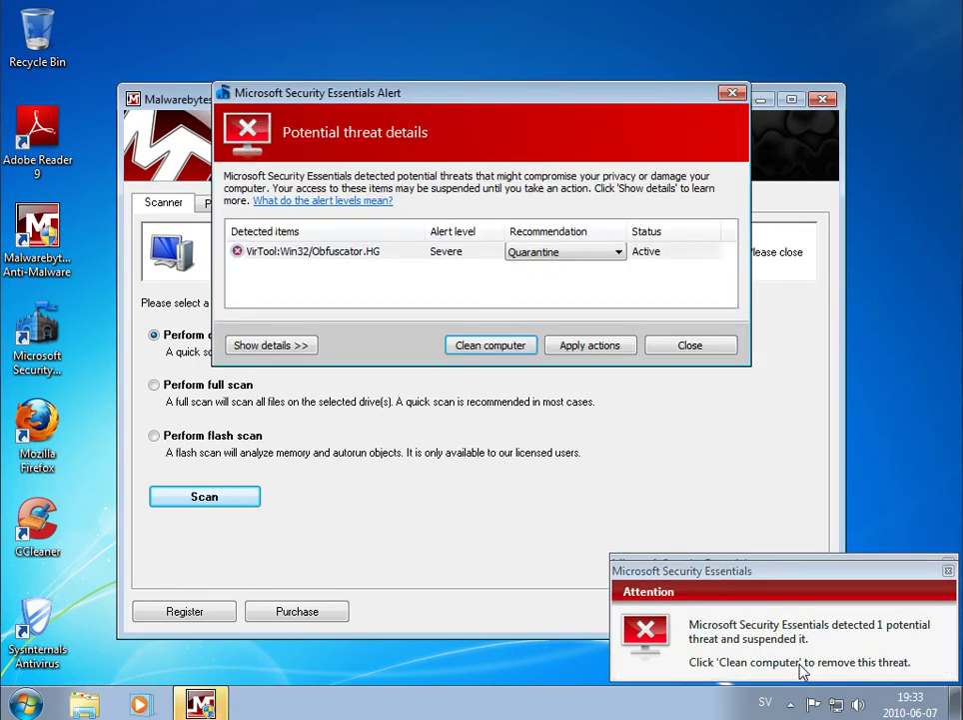
pyautogui.click(491, 345)
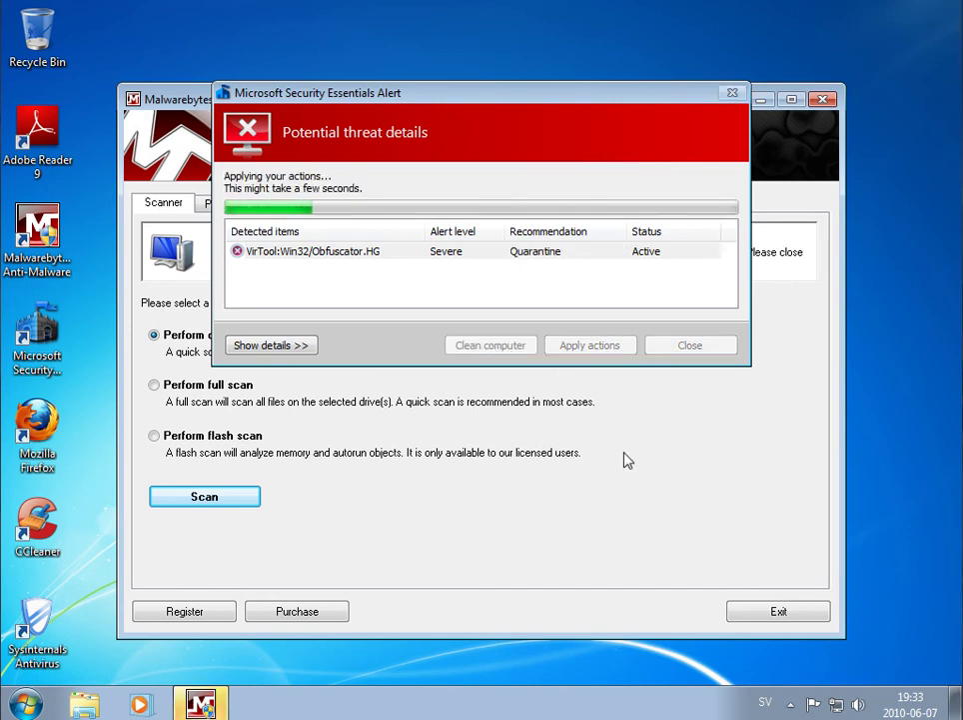
pyautogui.click(310, 344)
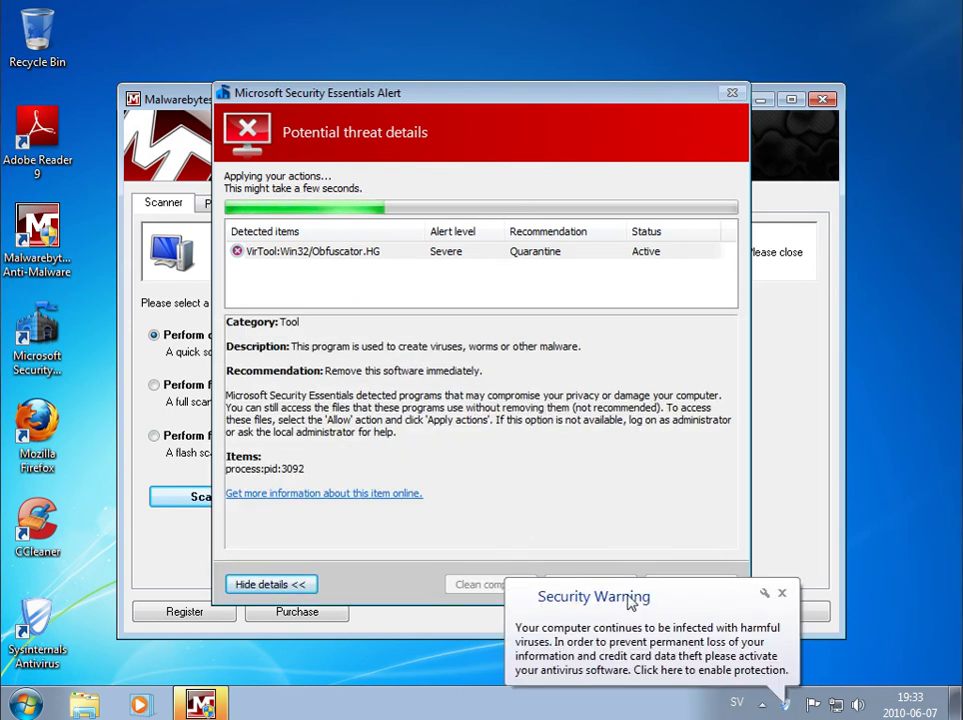
pyautogui.click(299, 584)
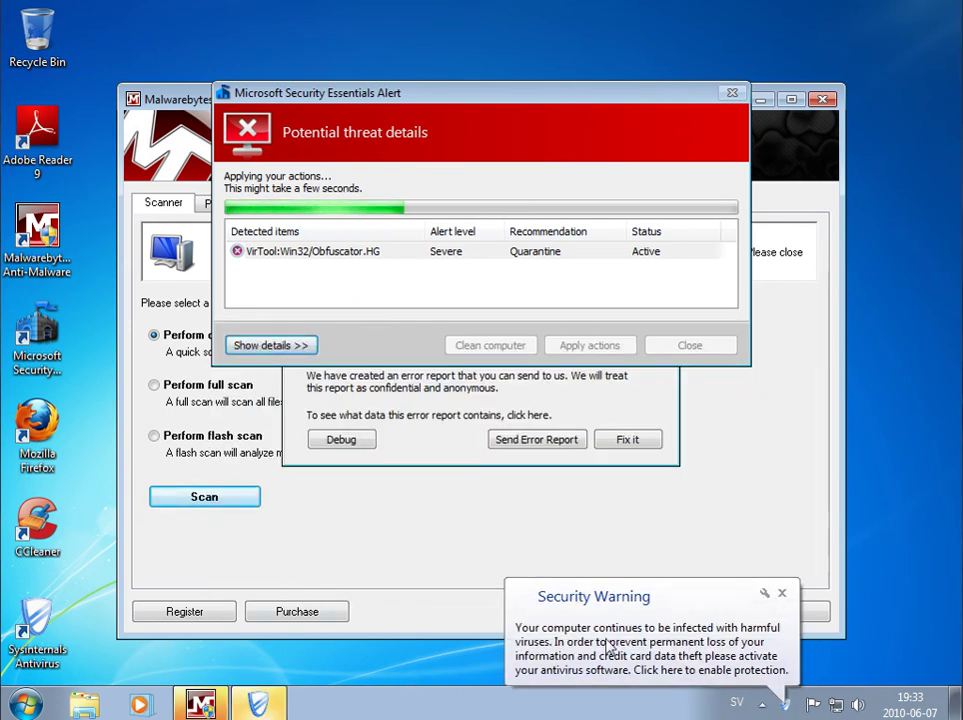
# Step: Shut the fake Sysinternals Antivirus, choosing Yes, continue unprotected, and clear the remaining alerts
pyautogui.click(784, 594)
pyautogui.click(633, 443)
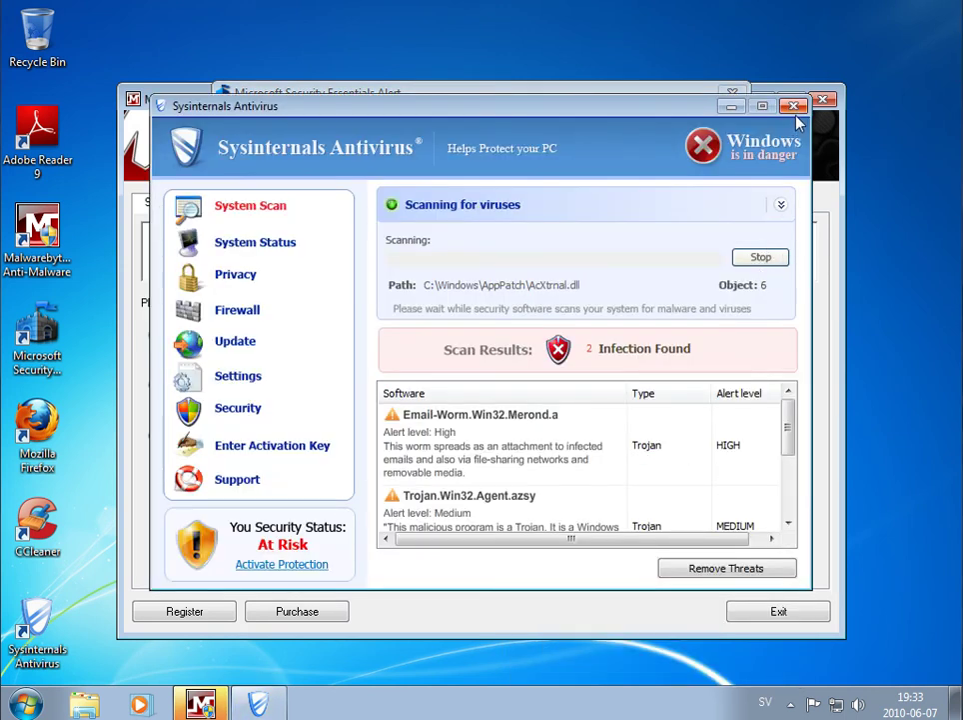
pyautogui.click(793, 106)
pyautogui.click(588, 319)
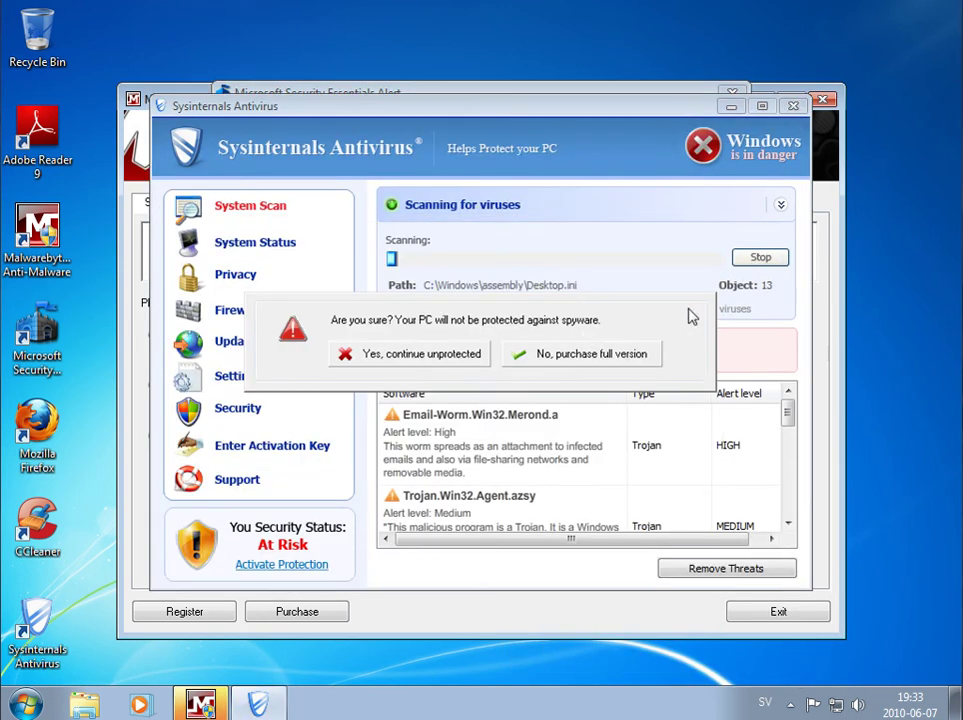
pyautogui.click(447, 368)
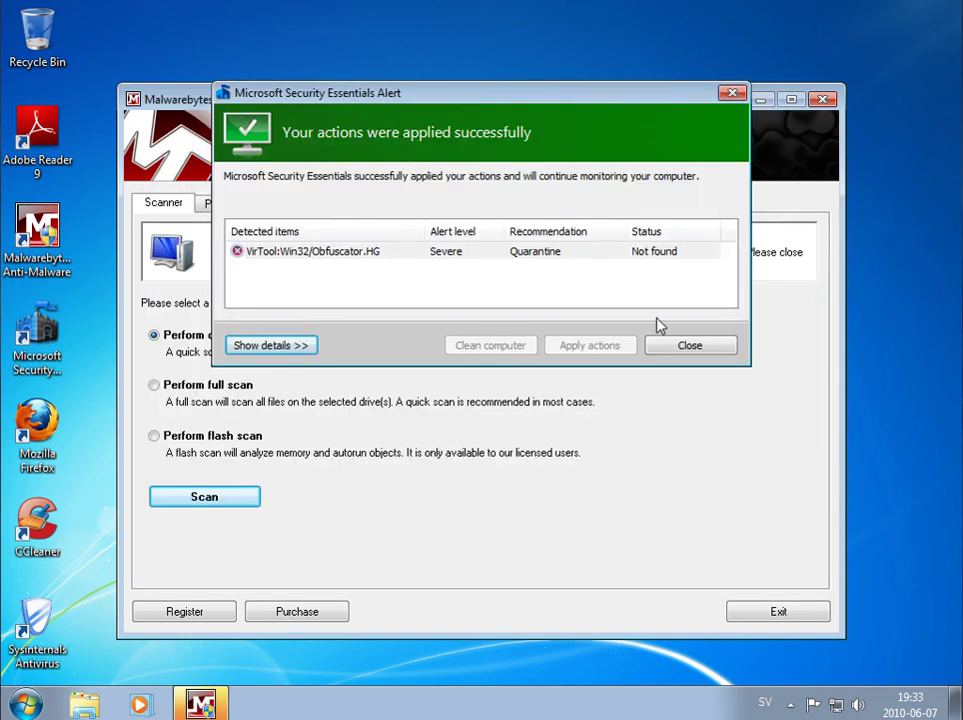
pyautogui.click(707, 347)
# Step: Run a Malwarebytes quick scan, list the 23 infected objects, and widen the Vendor column and window
pyautogui.click(240, 498)
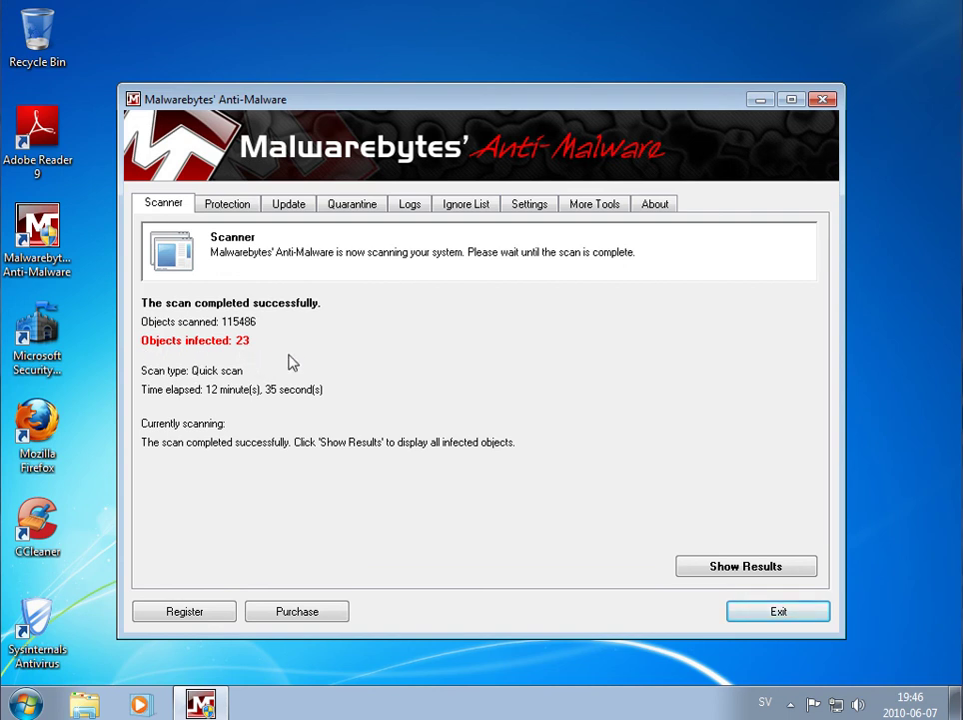
pyautogui.click(741, 569)
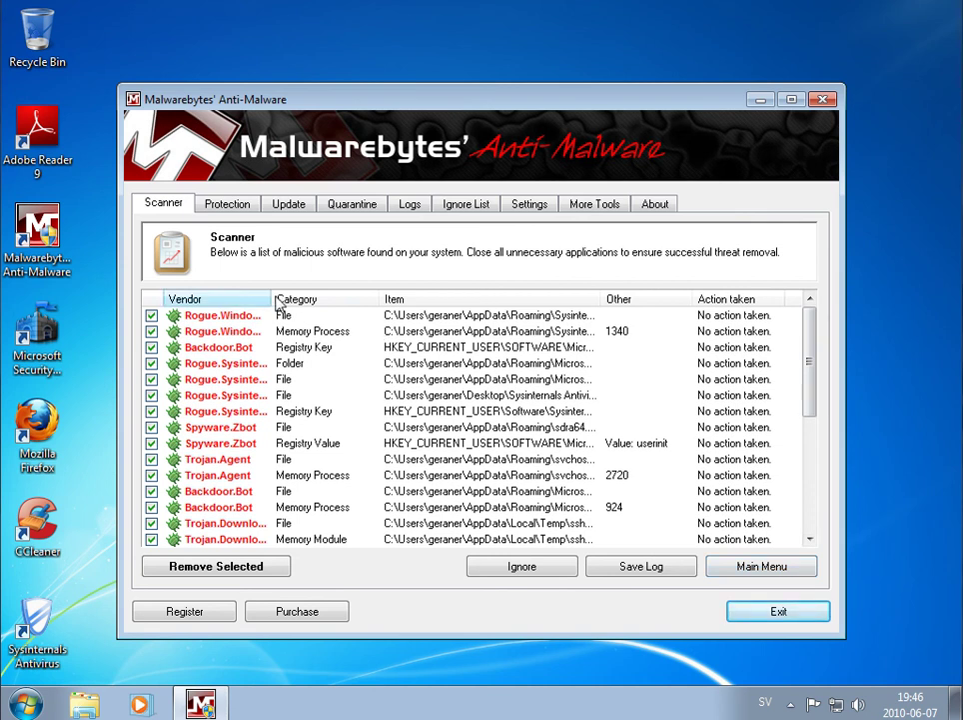
pyautogui.moveTo(273, 300); pyautogui.dragTo(328, 301)
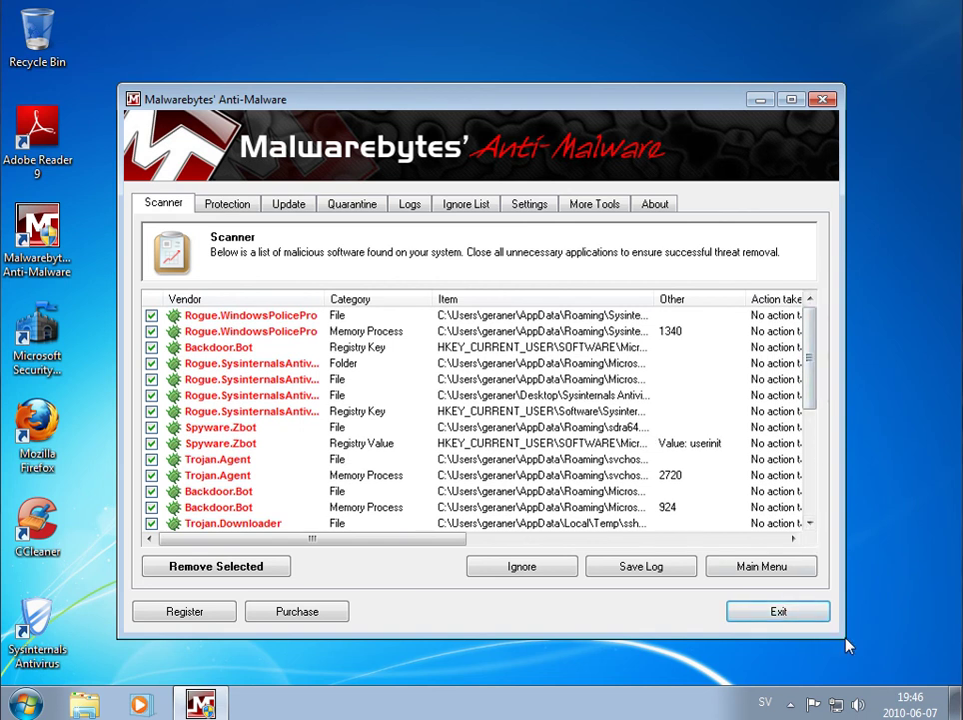
pyautogui.moveTo(846, 646); pyautogui.dragTo(912, 668)
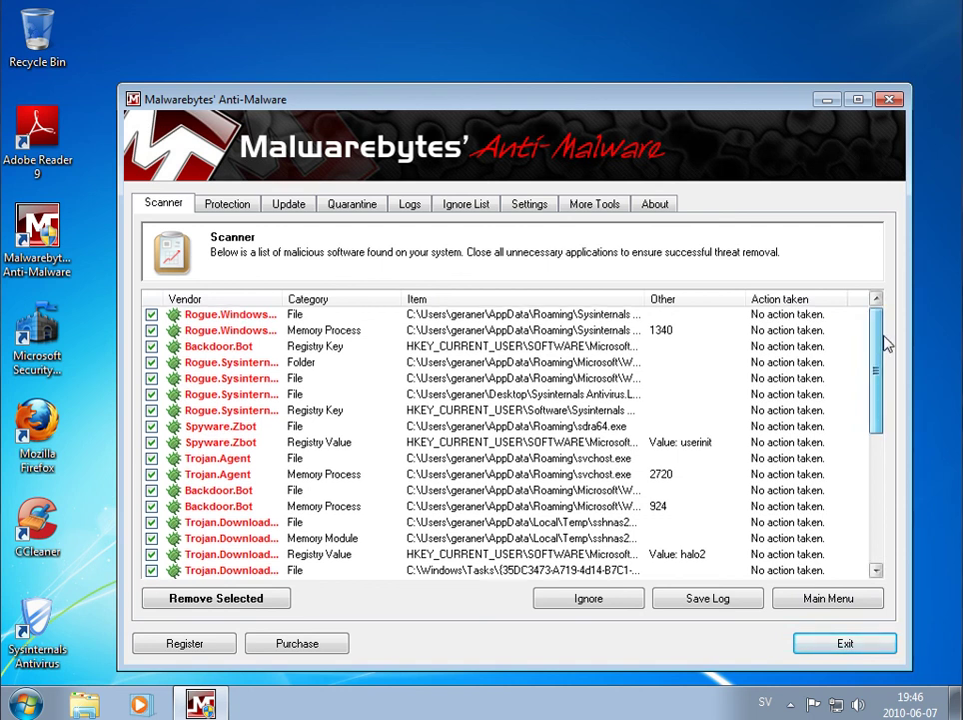
pyautogui.moveTo(887, 343); pyautogui.dragTo(899, 493)
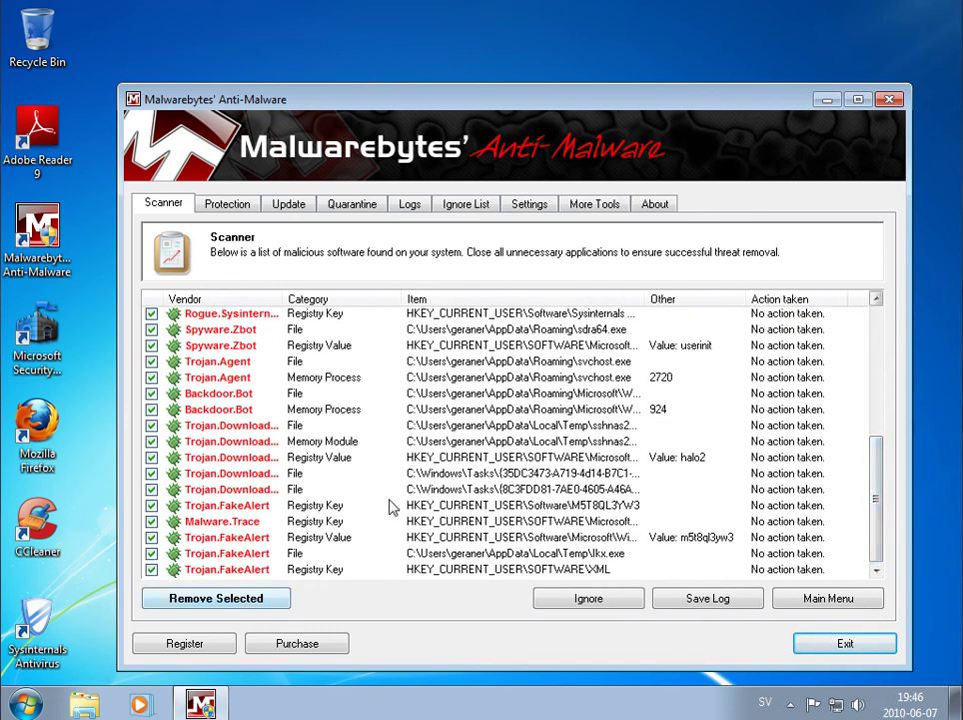
pyautogui.moveTo(880, 530); pyautogui.dragTo(890, 335)
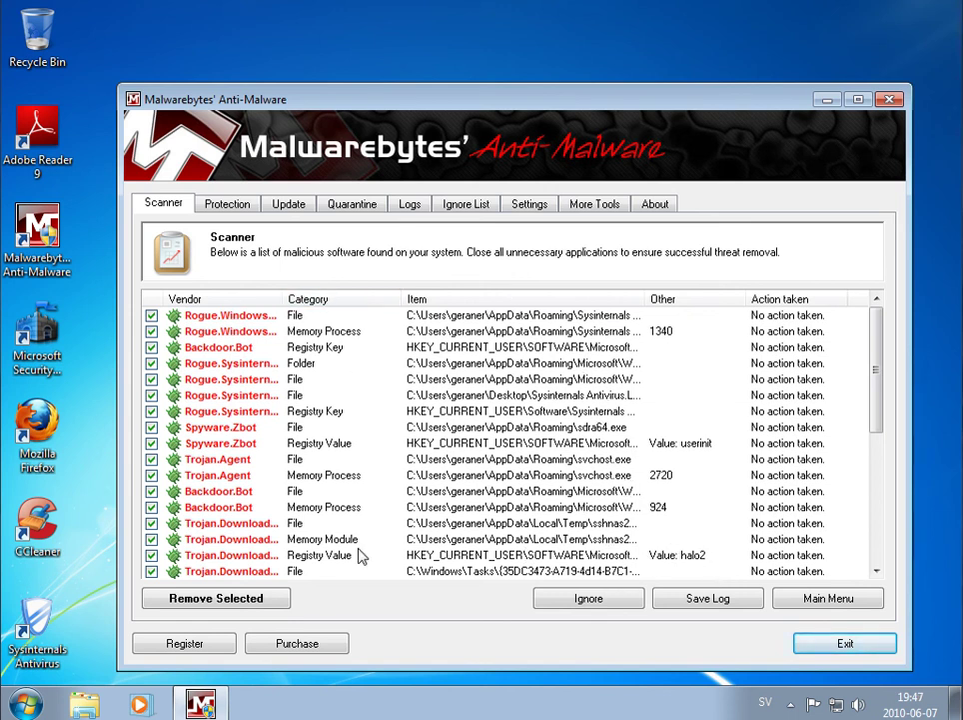
# Step: Open Security Essentials from the tray to see its At risk status, then return to Malwarebytes' threat list
pyautogui.click(789, 703)
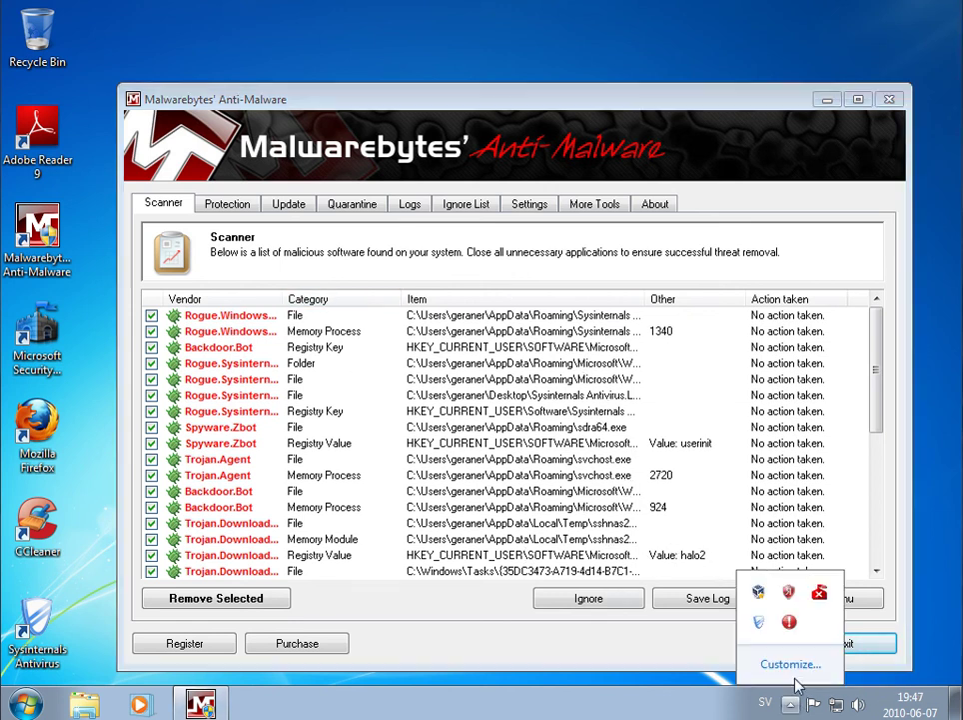
pyautogui.click(820, 594)
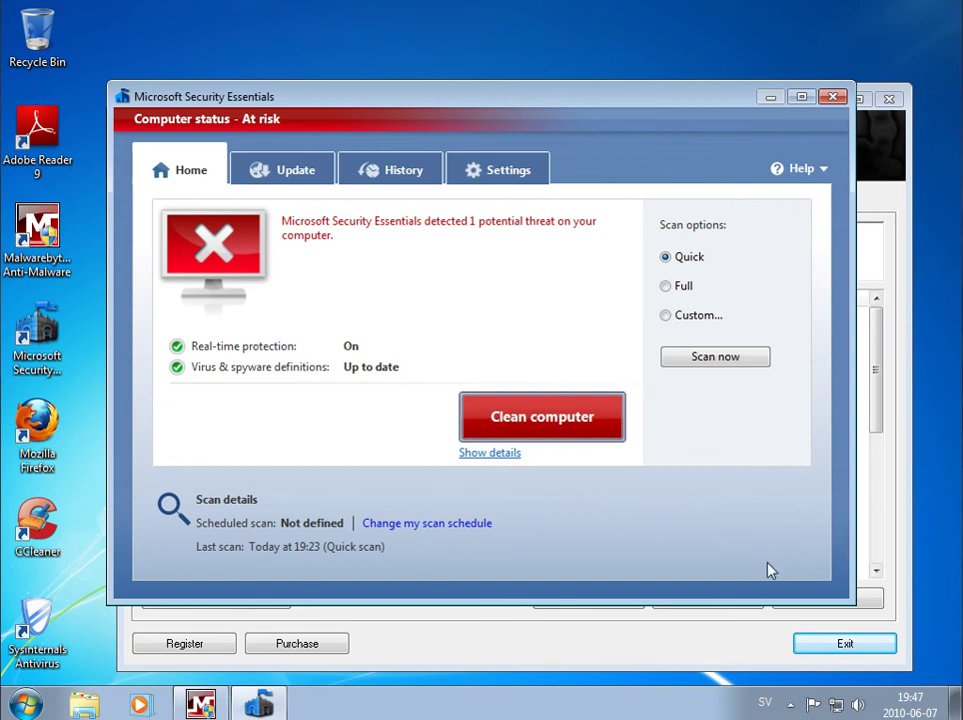
pyautogui.click(519, 654)
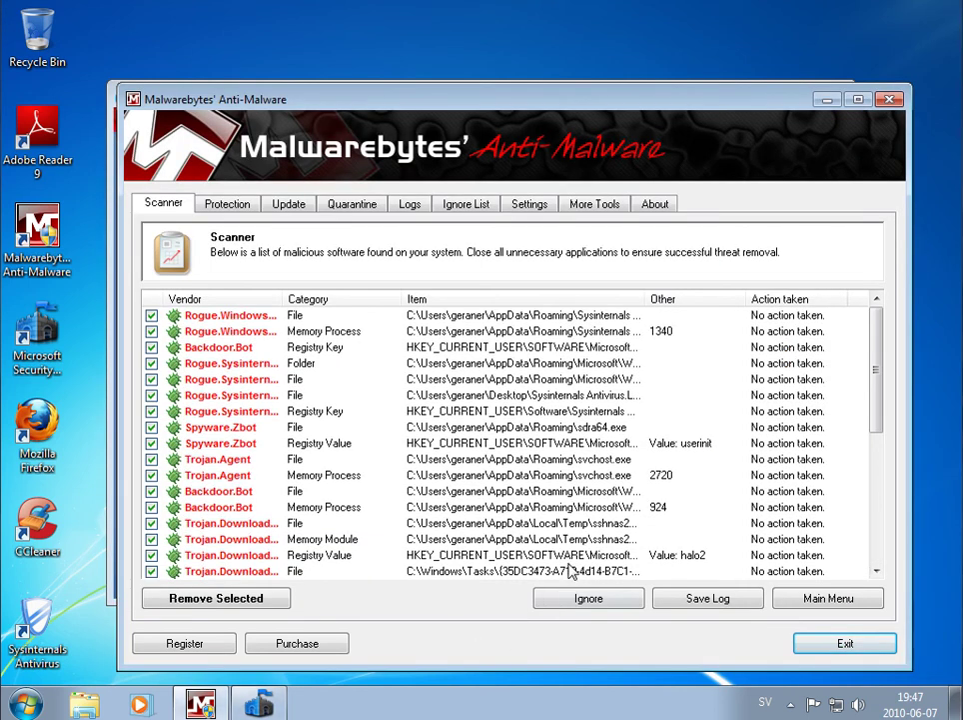